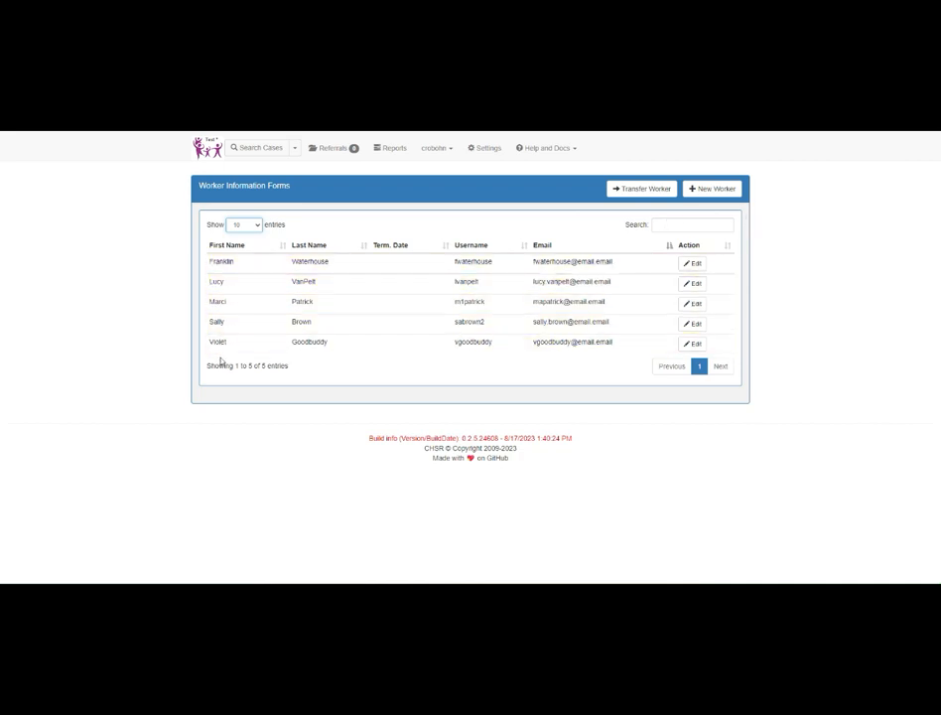
Step: Sort the worker list by first name and then by last name in ascending order
left_click(282, 249)
left_click(282, 248)
left_click(361, 245)
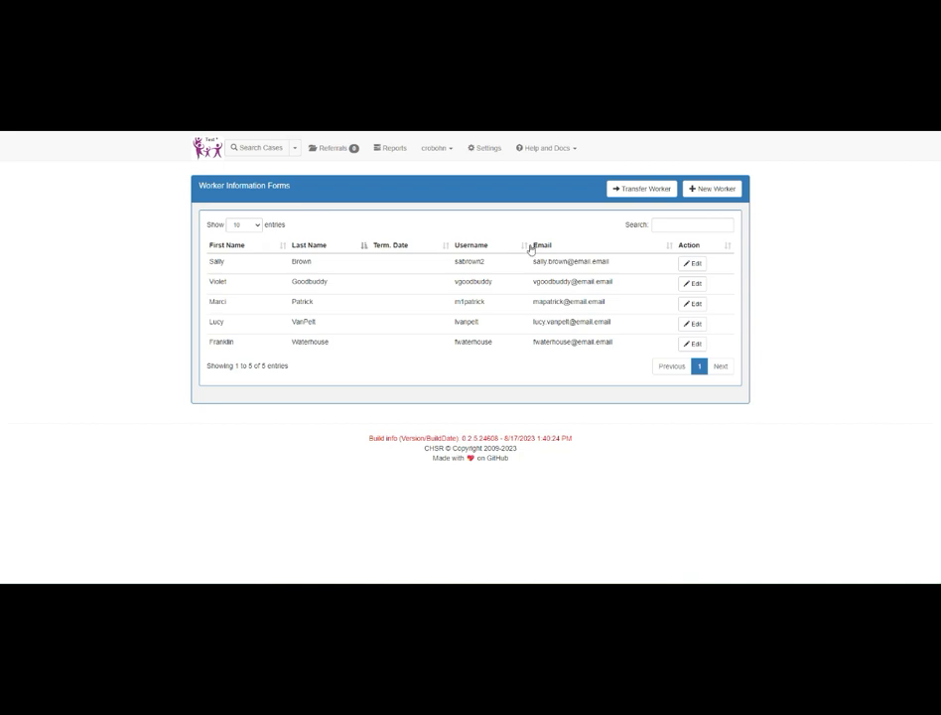
left_click(662, 227)
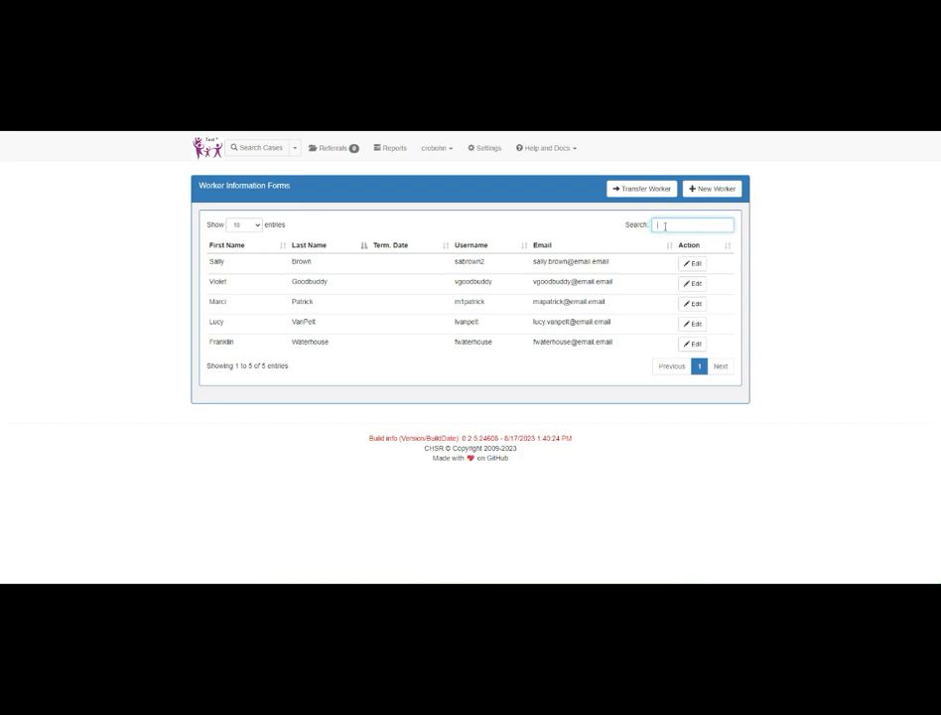
Step: Open the form of the third listed worker for editing and examine the personal details and the job function dates
left_click(692, 302)
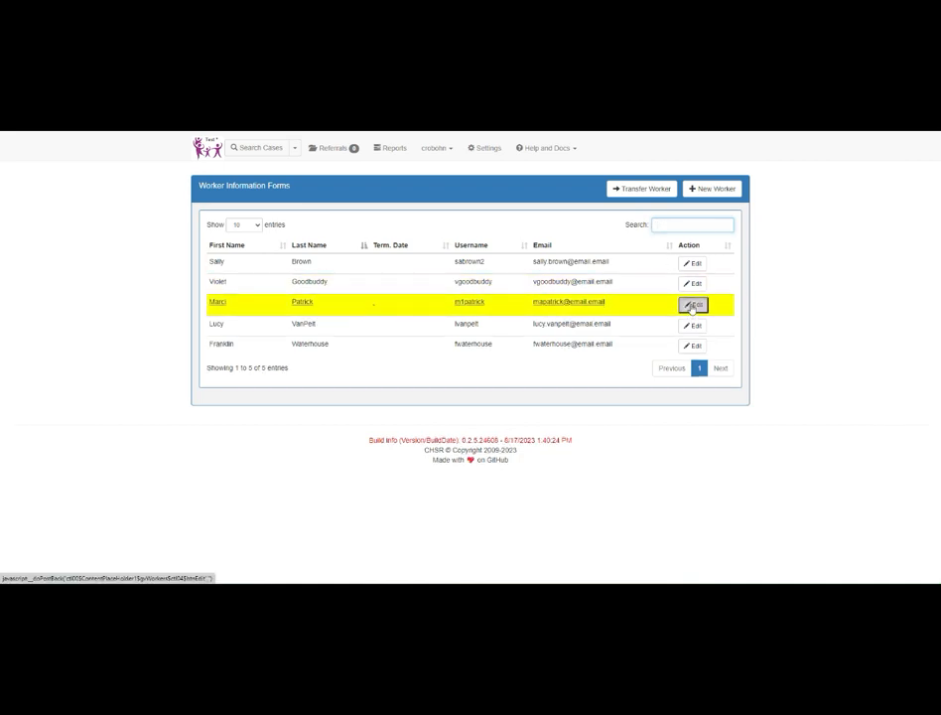
scroll(611, 332, "down", 1)
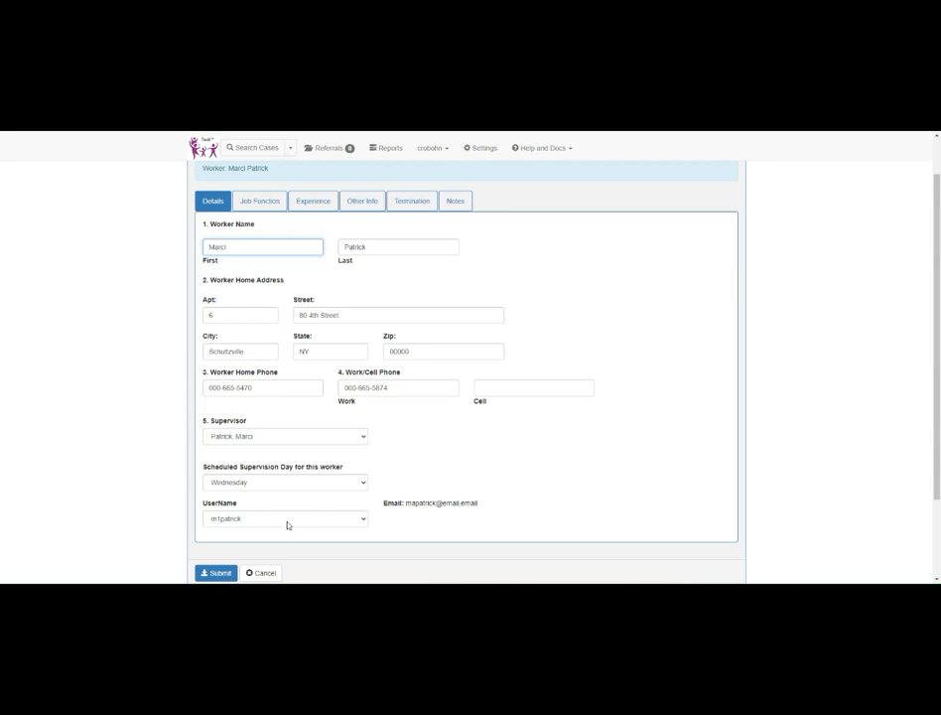
left_click(260, 201)
scroll(290, 216, "up", 1)
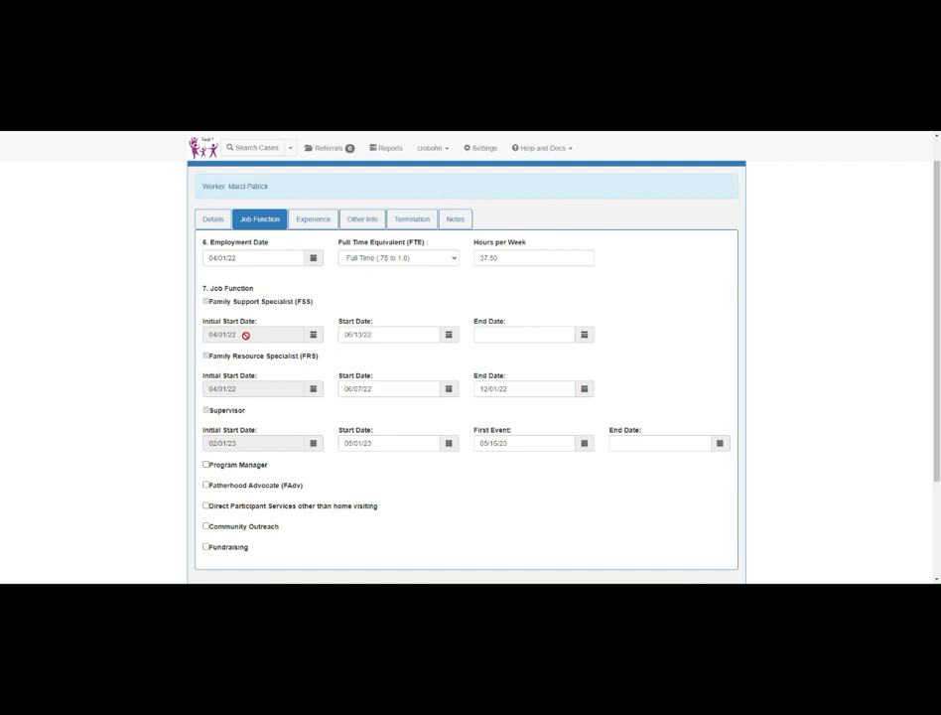
left_click(383, 334)
left_click(384, 335)
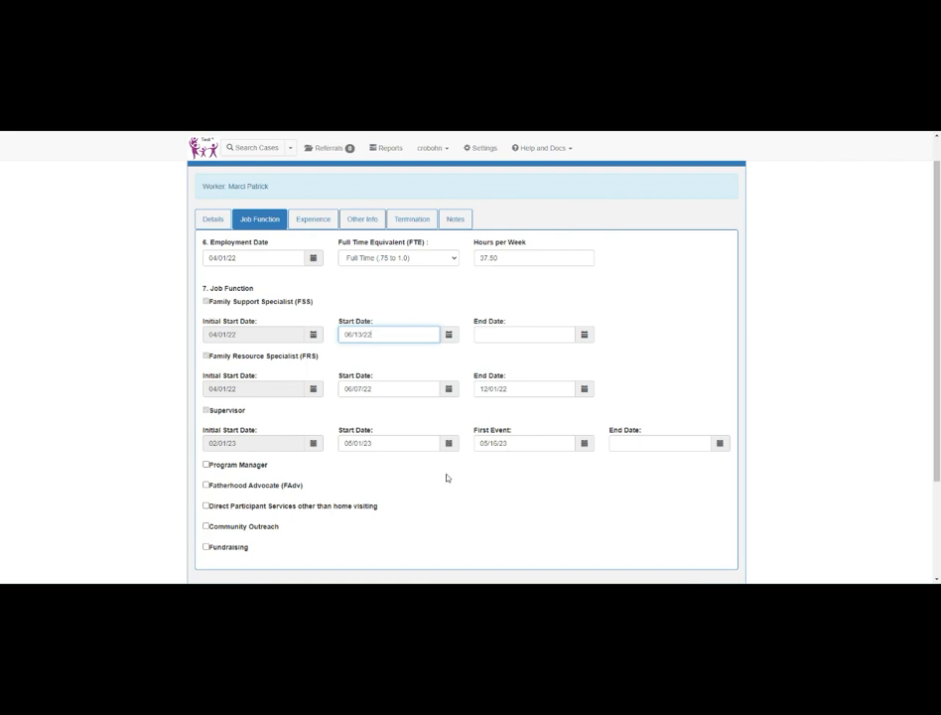
scroll(561, 420, "down", 1)
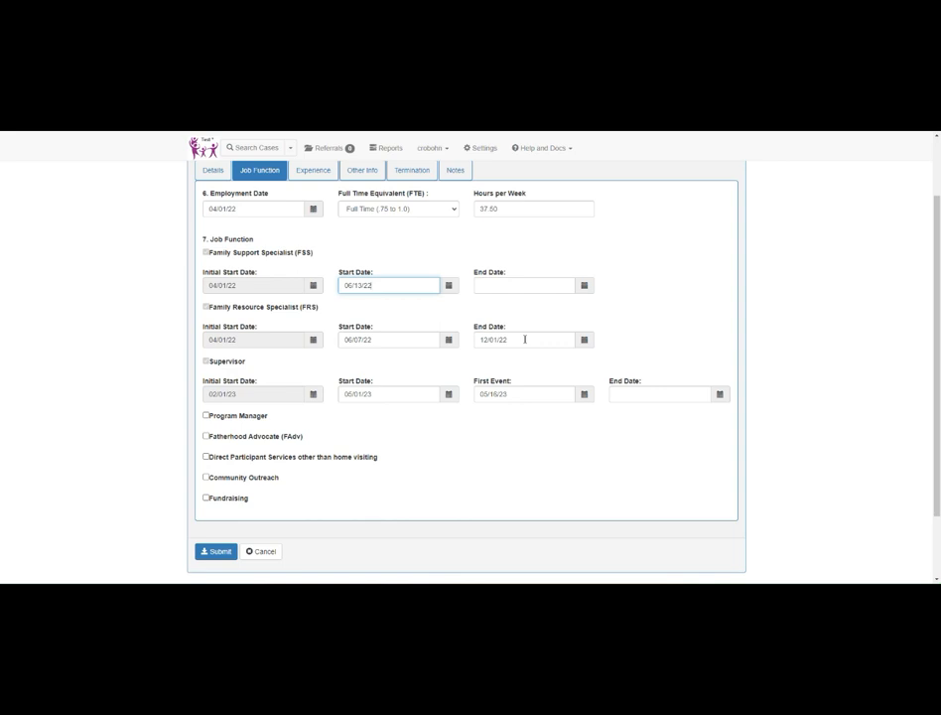
scroll(525, 339, "up", 1)
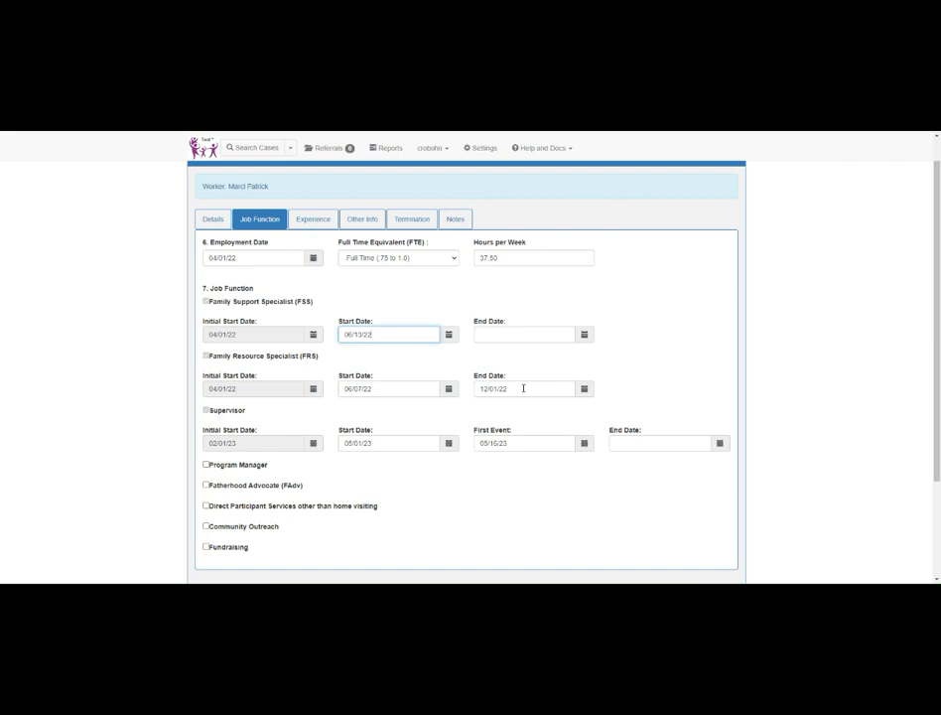
Step: Review the worker's Experience, Other Info and Termination sections
left_click(315, 218)
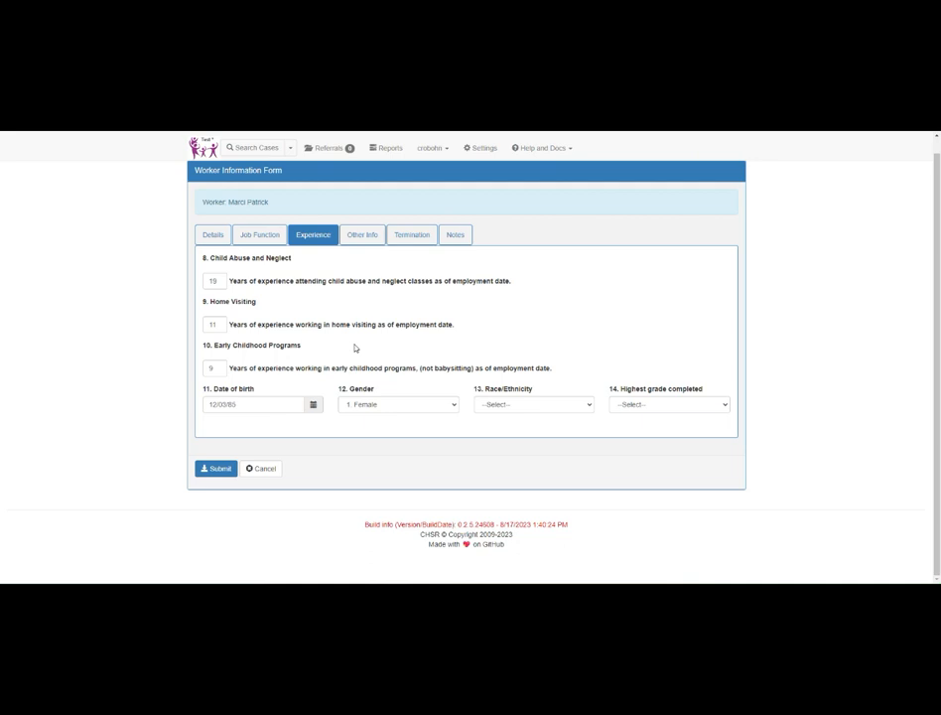
left_click(362, 239)
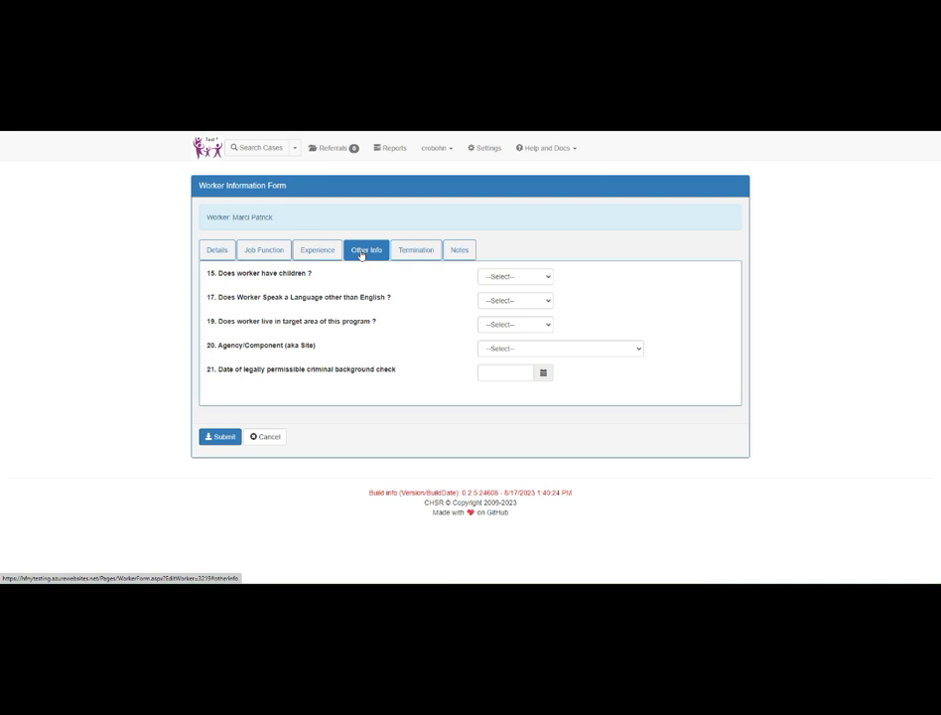
left_click(416, 249)
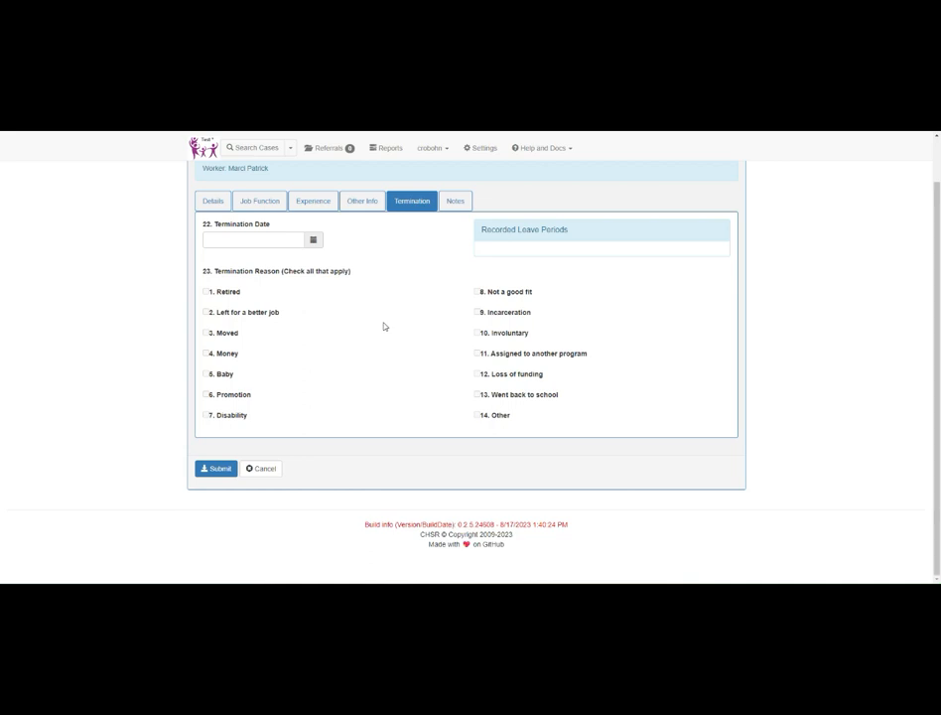
Step: Return to the worker's Details section and examine the name, address, phone, supervisor and username fields
left_click(218, 203)
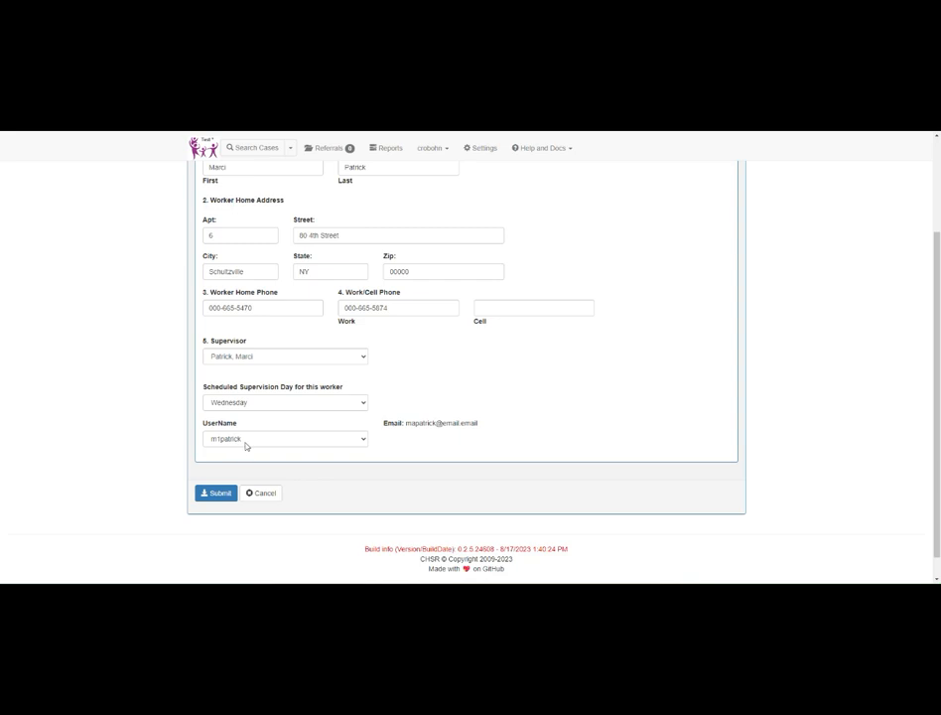
scroll(248, 443, "up", 3)
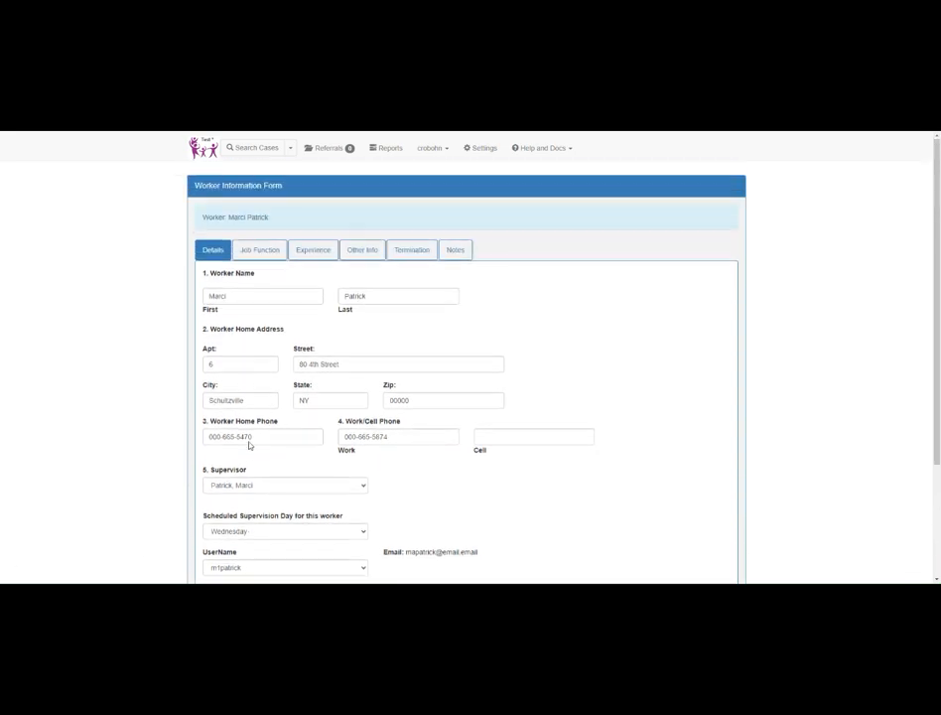
scroll(363, 327, "down", 1)
scroll(393, 269, "up", 1)
scroll(425, 275, "down", 2)
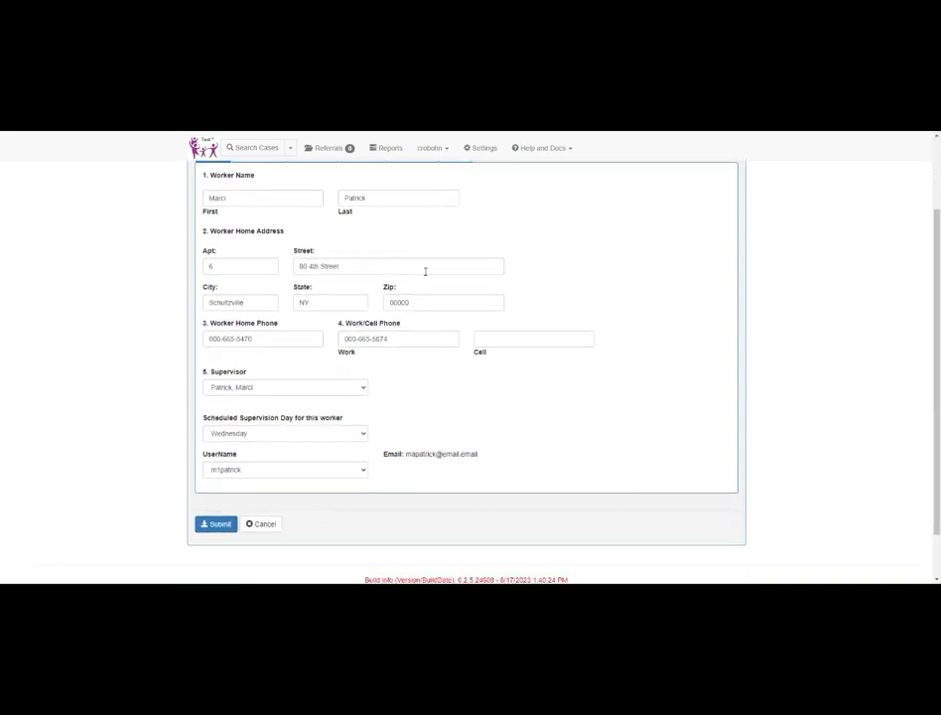
scroll(426, 255, "up", 1)
scroll(427, 254, "down", 1)
scroll(427, 251, "up", 1)
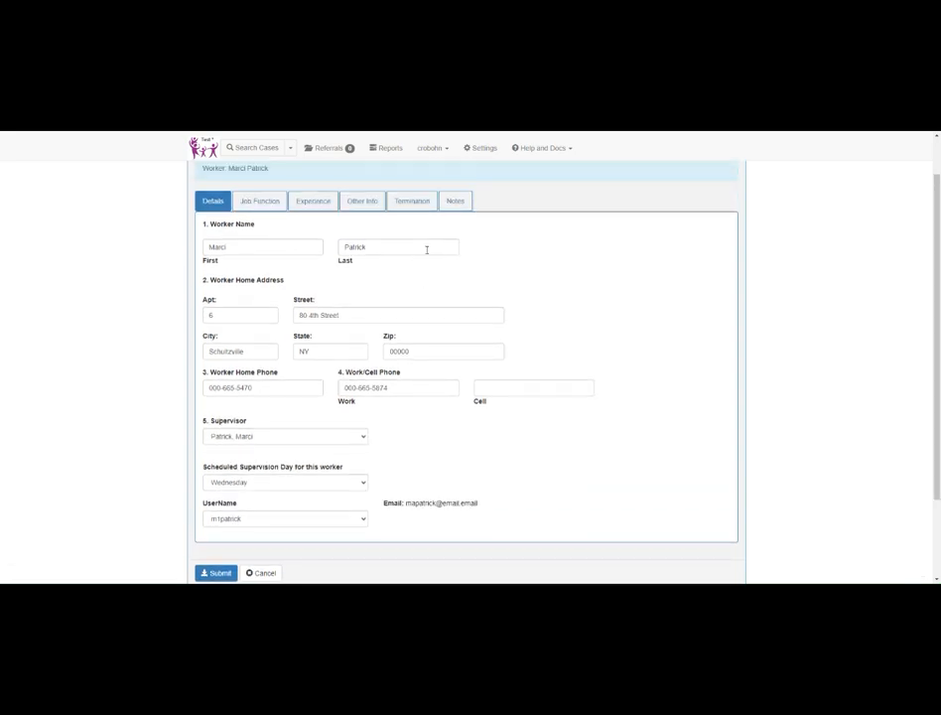
Step: Reopen the same worker's form through the Worker Form settings and look up the technical support options
left_click(483, 151)
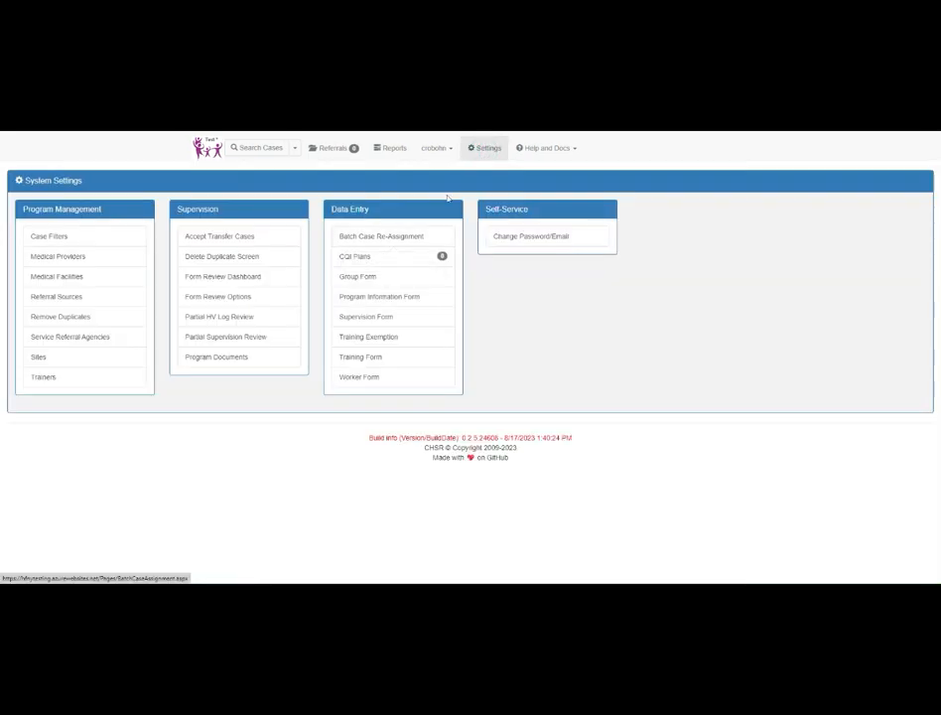
left_click(354, 382)
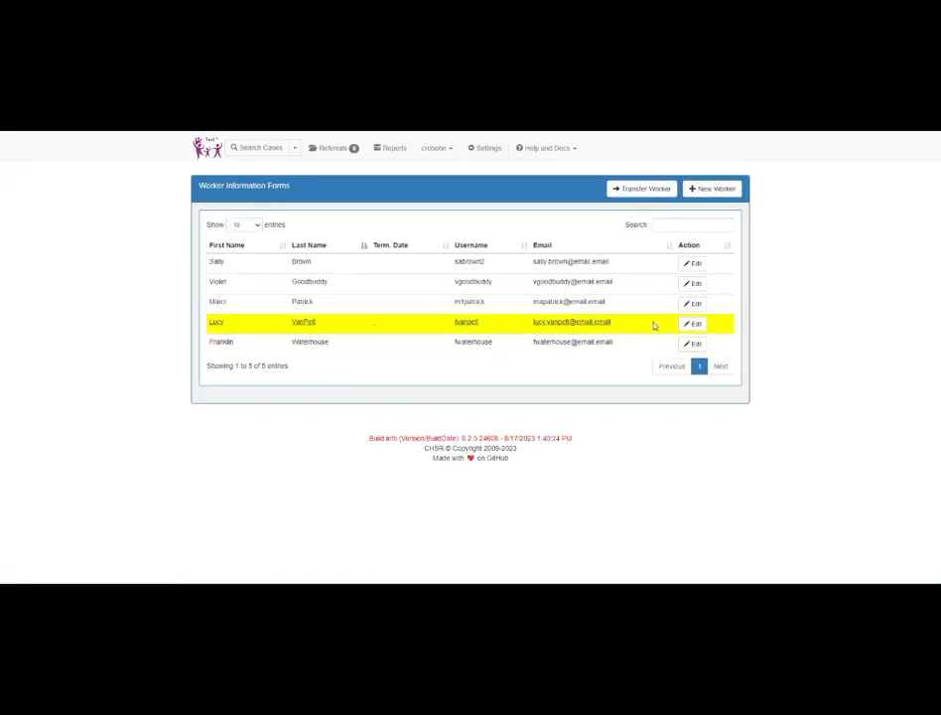
left_click(693, 303)
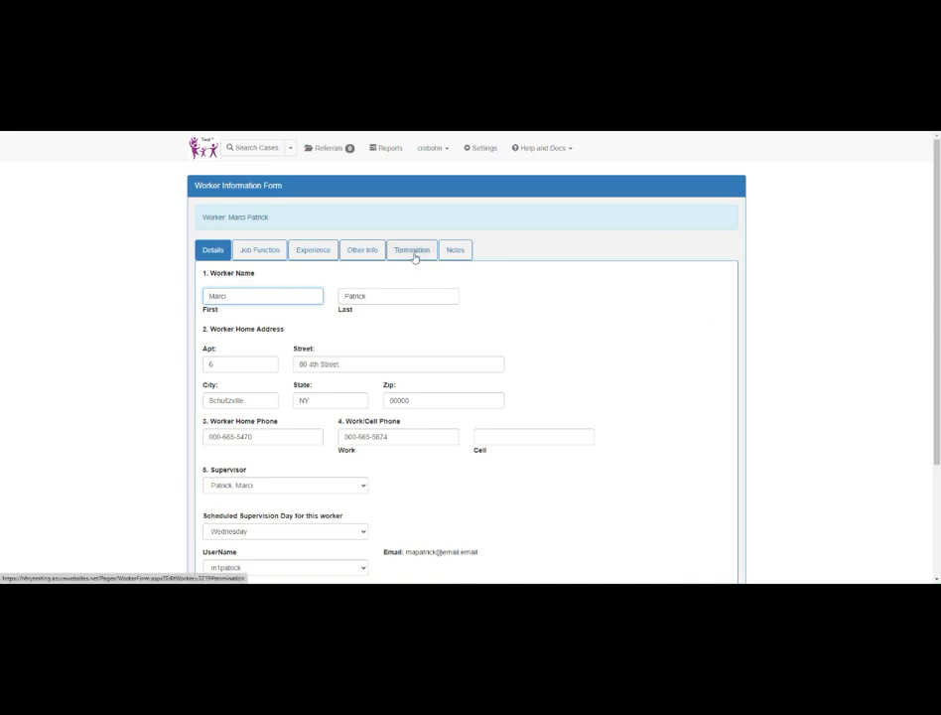
scroll(415, 257, "down", 1)
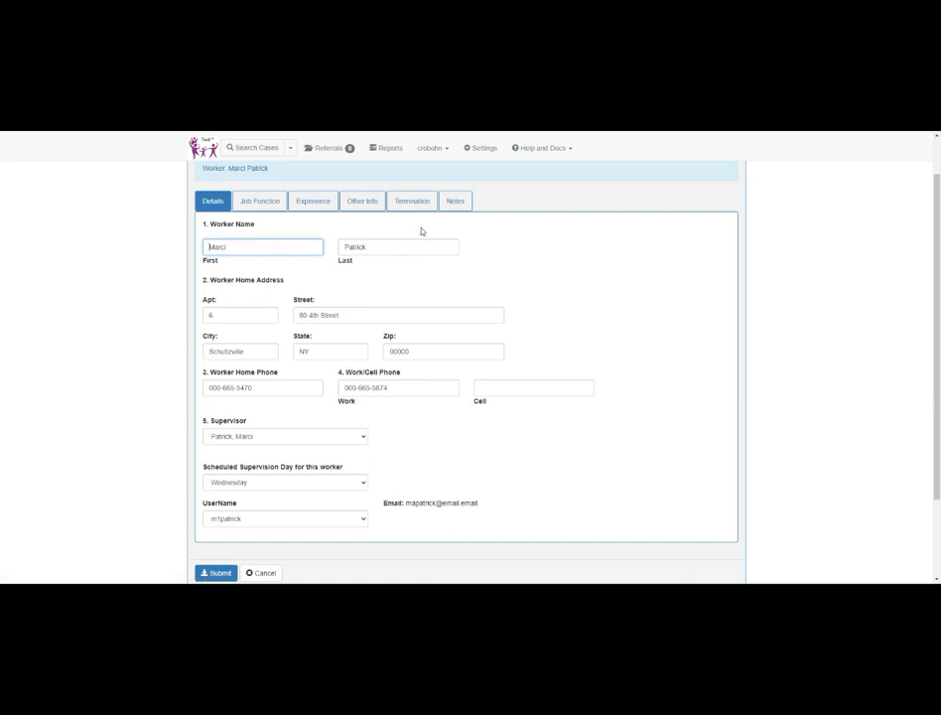
left_click(535, 150)
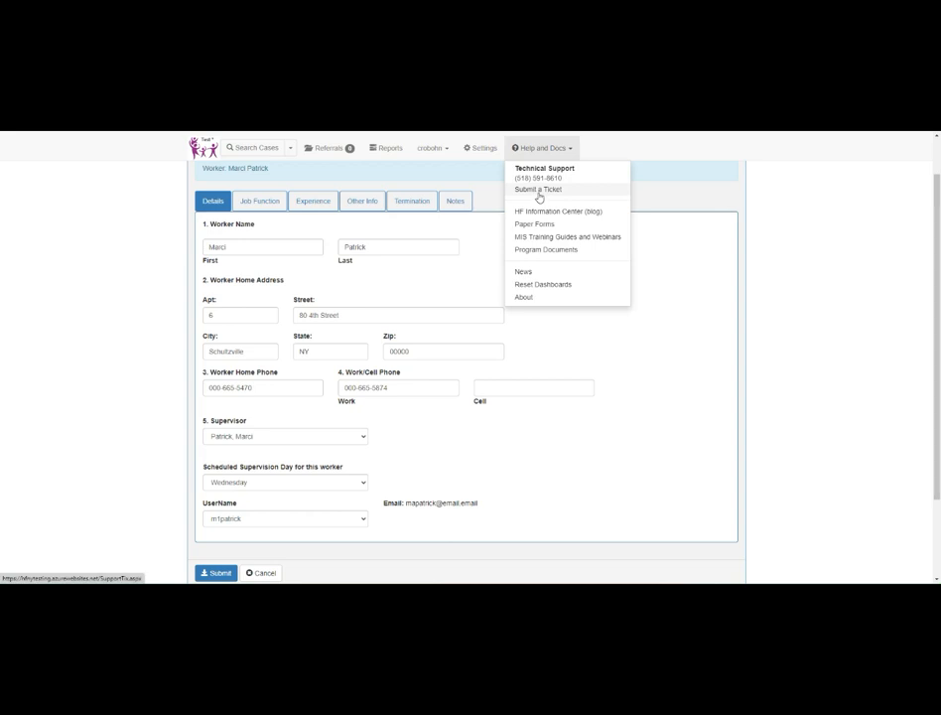
left_click(489, 203)
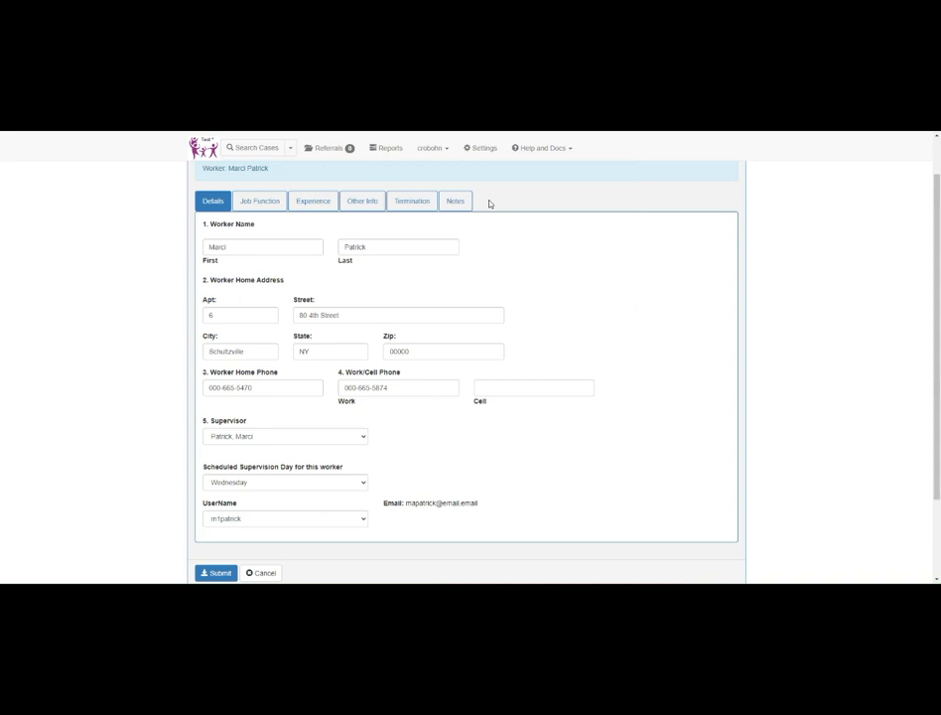
Step: View the worker's Notes section and its text field, leaving the form without saving
left_click(456, 203)
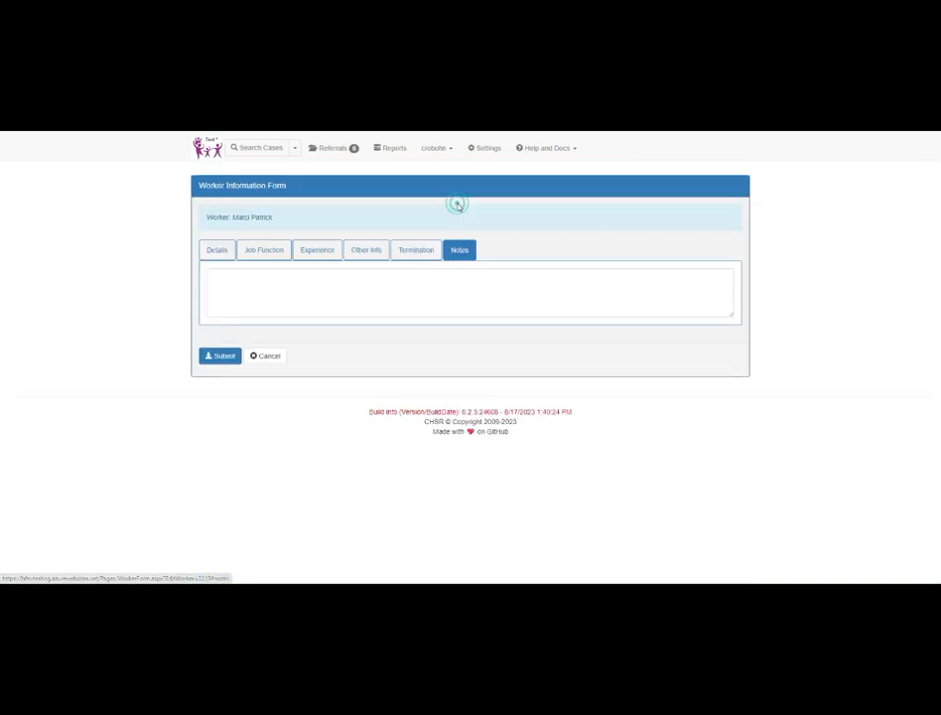
left_click(378, 291)
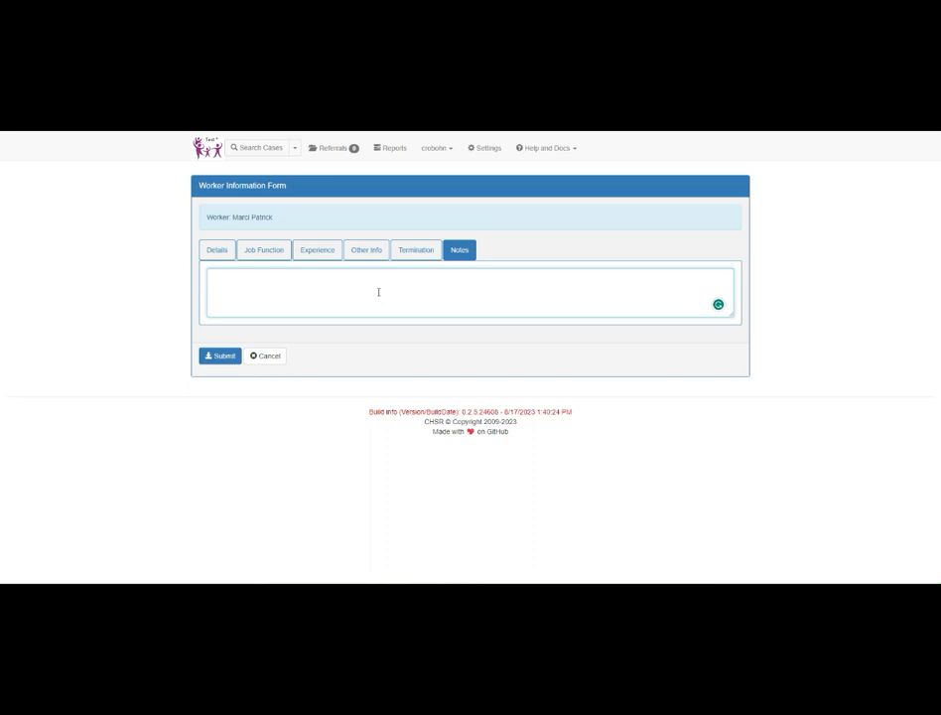
left_click(269, 359)
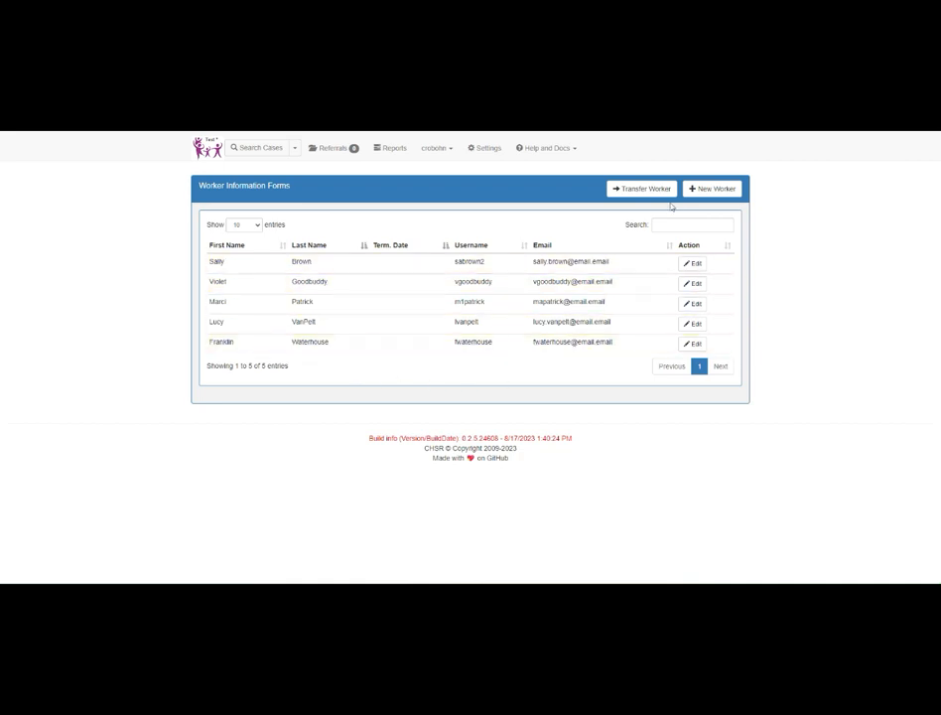
Step: Start a new worker form and enter the worker's first and last name
left_click(707, 190)
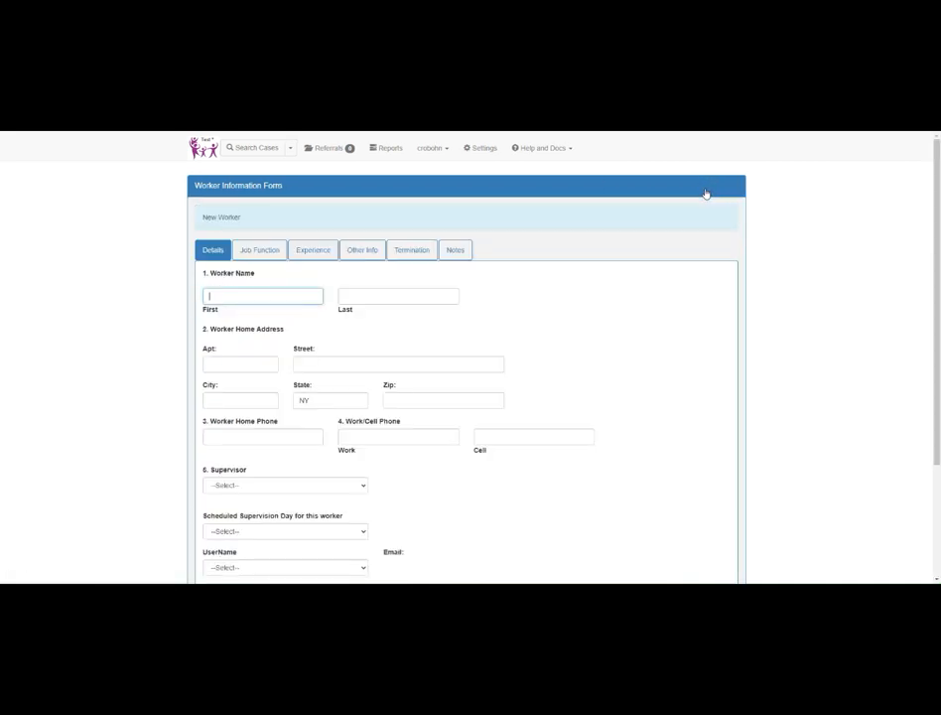
left_click(296, 296)
key("Tab")
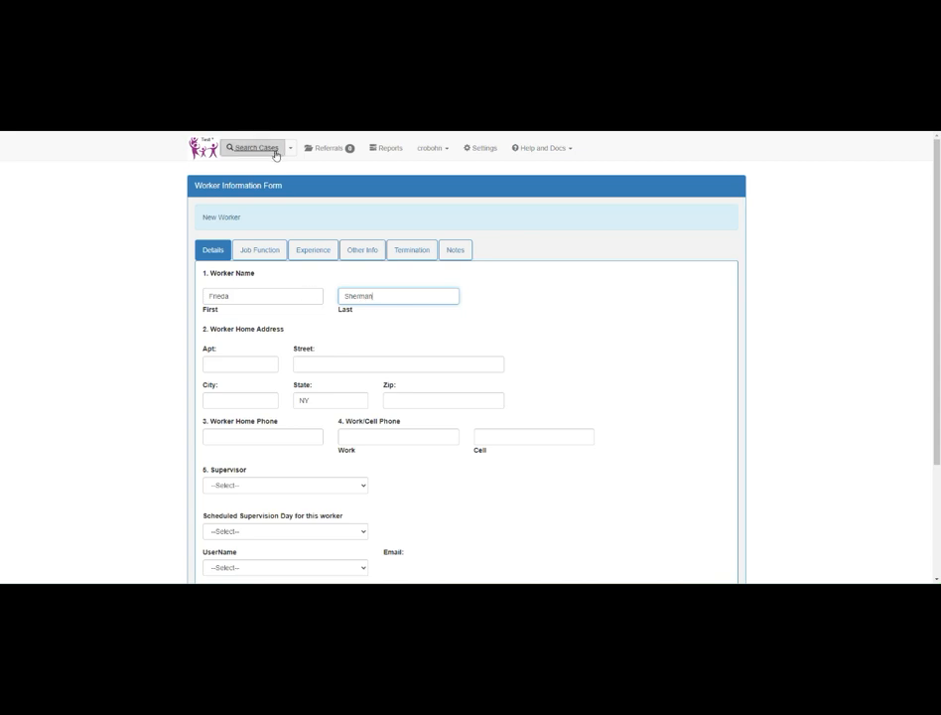
Step: Assign the first listed supervisor, set the scheduled supervision day to Tuesday and select the new worker's own username
scroll(251, 368, "down", 2)
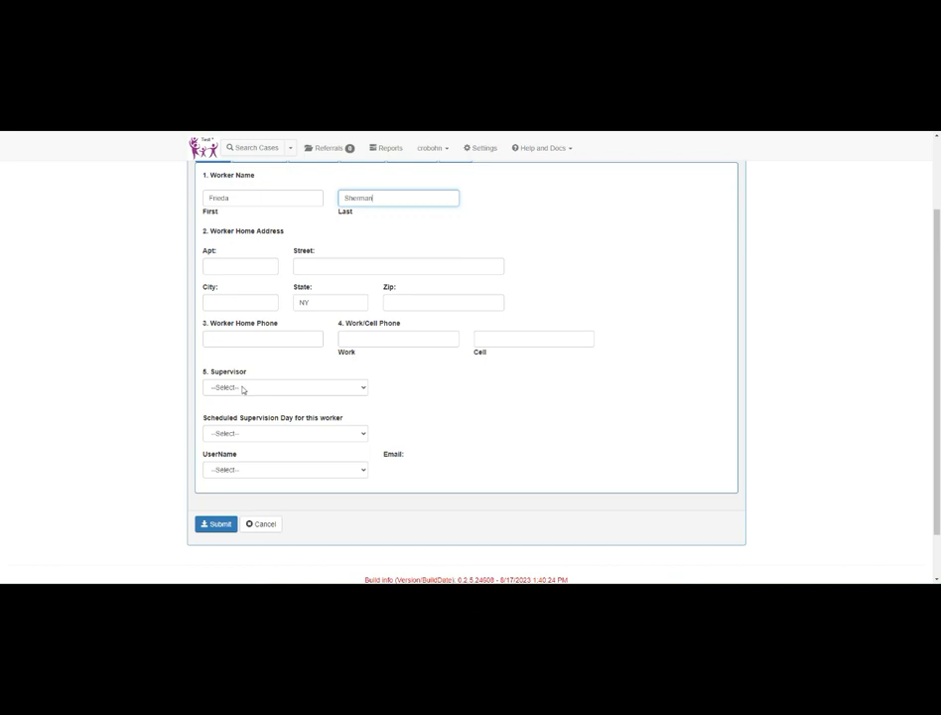
left_click(242, 388)
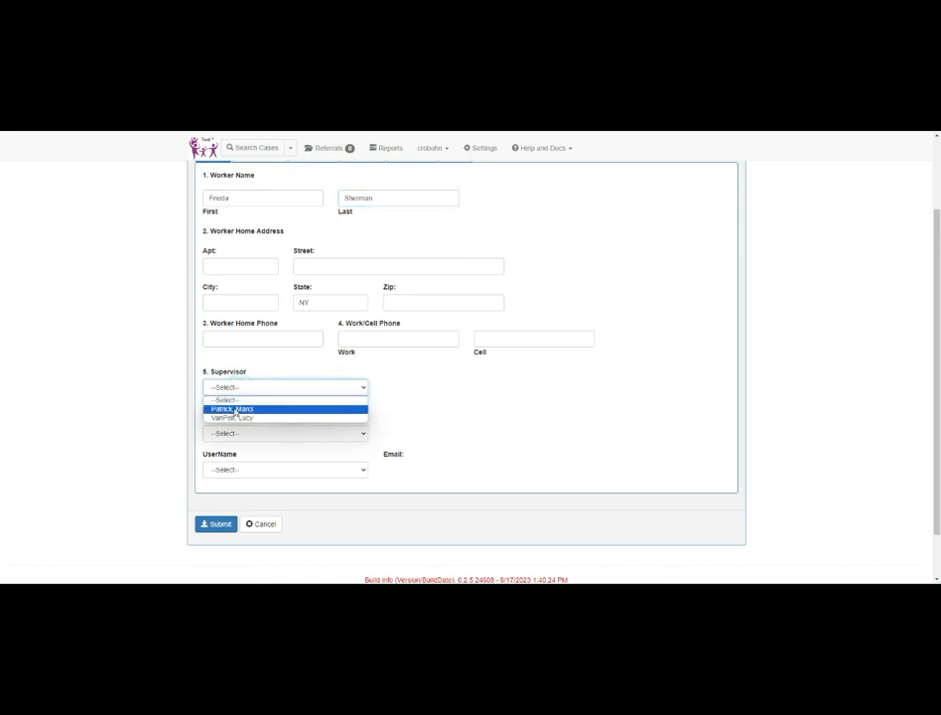
left_click(234, 409)
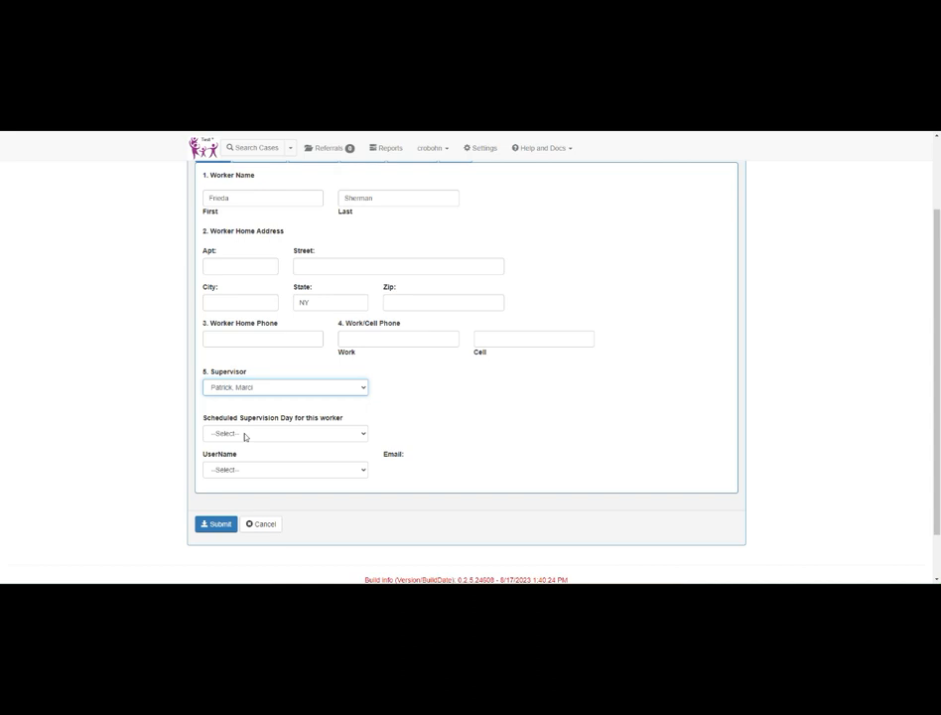
left_click(244, 435)
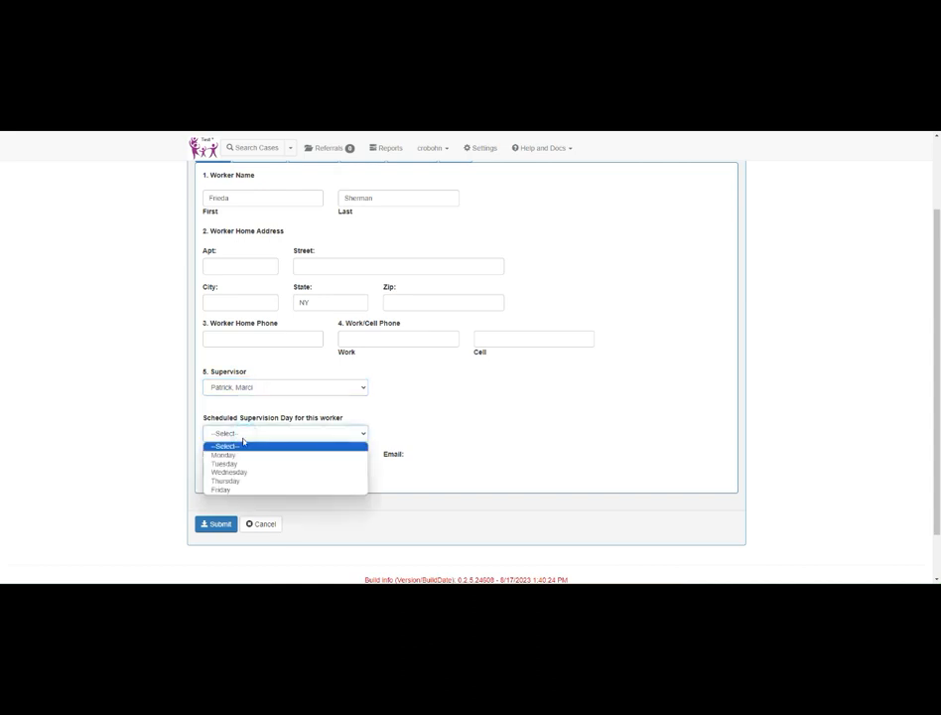
left_click(241, 464)
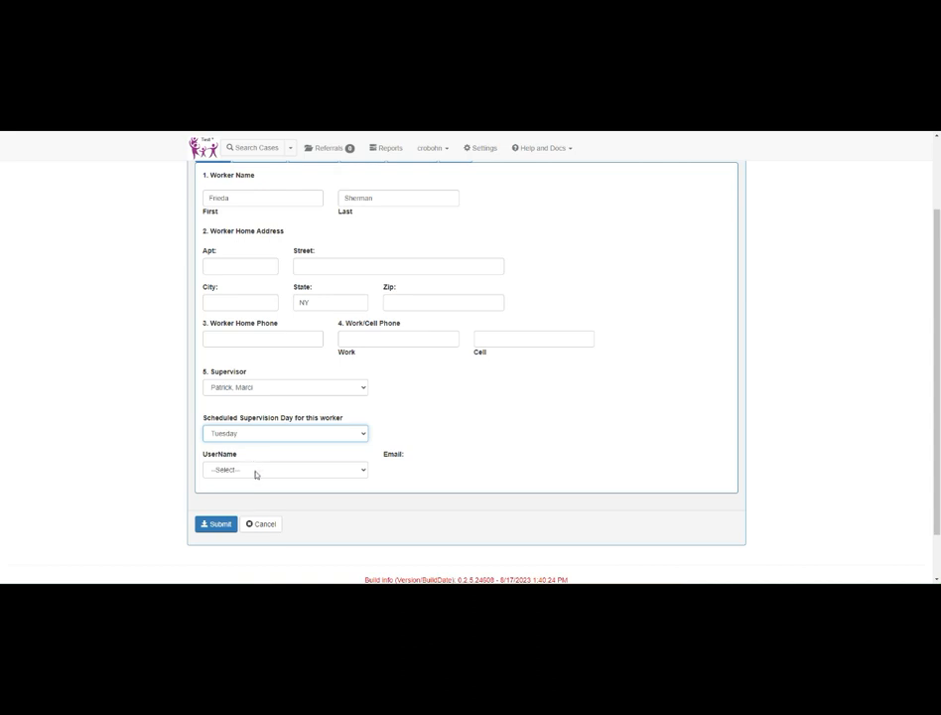
left_click(255, 471)
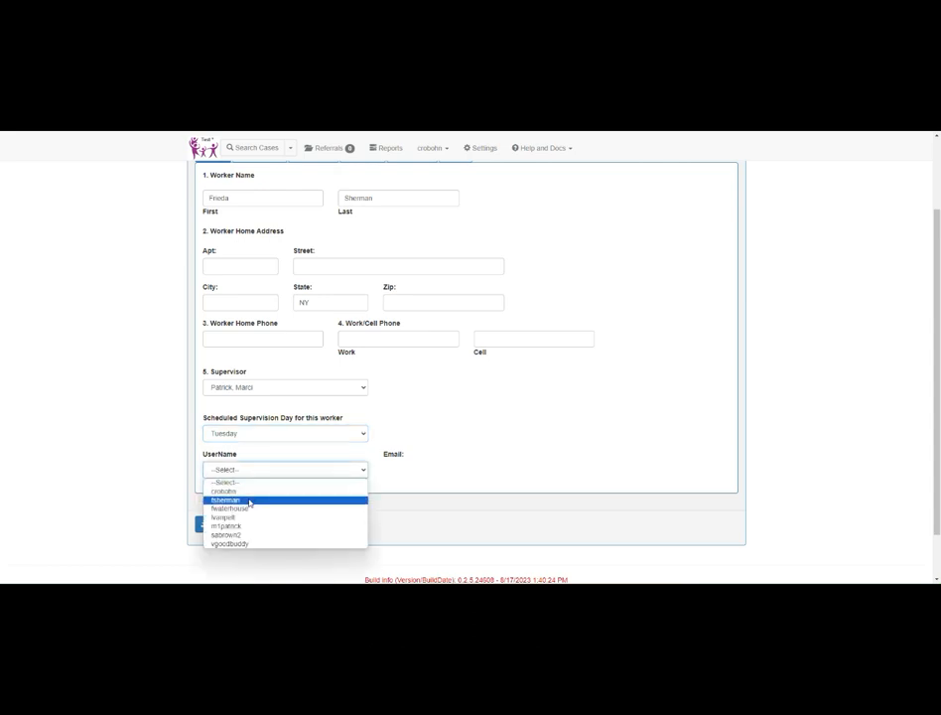
left_click(249, 501)
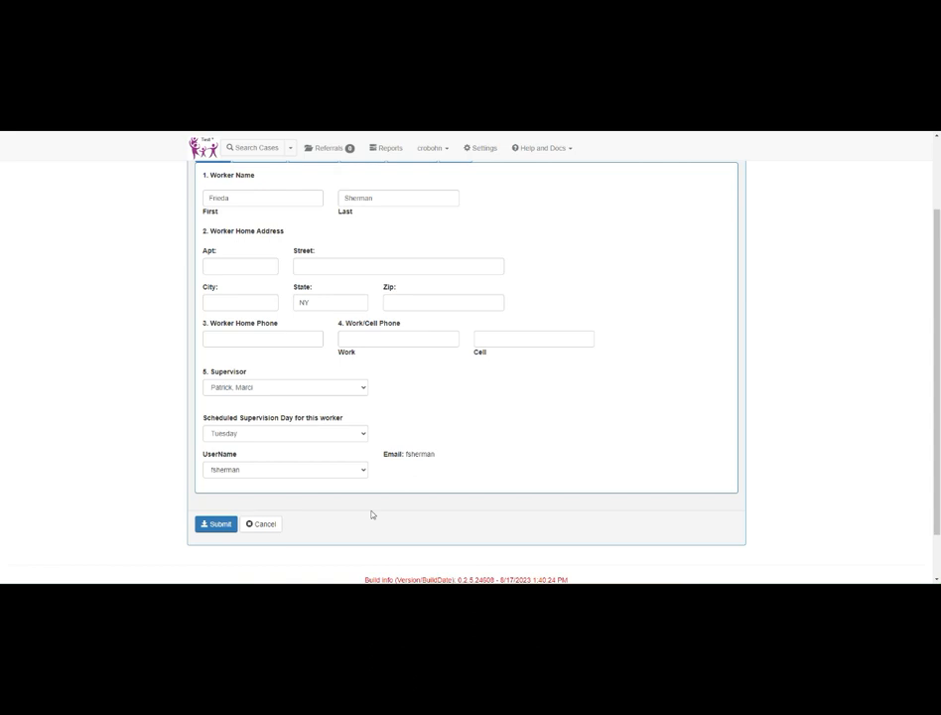
Step: Set the new worker's employment date to 12/05/20 in the Job Function section
scroll(371, 514, "up", 2)
scroll(340, 330, "down", 2)
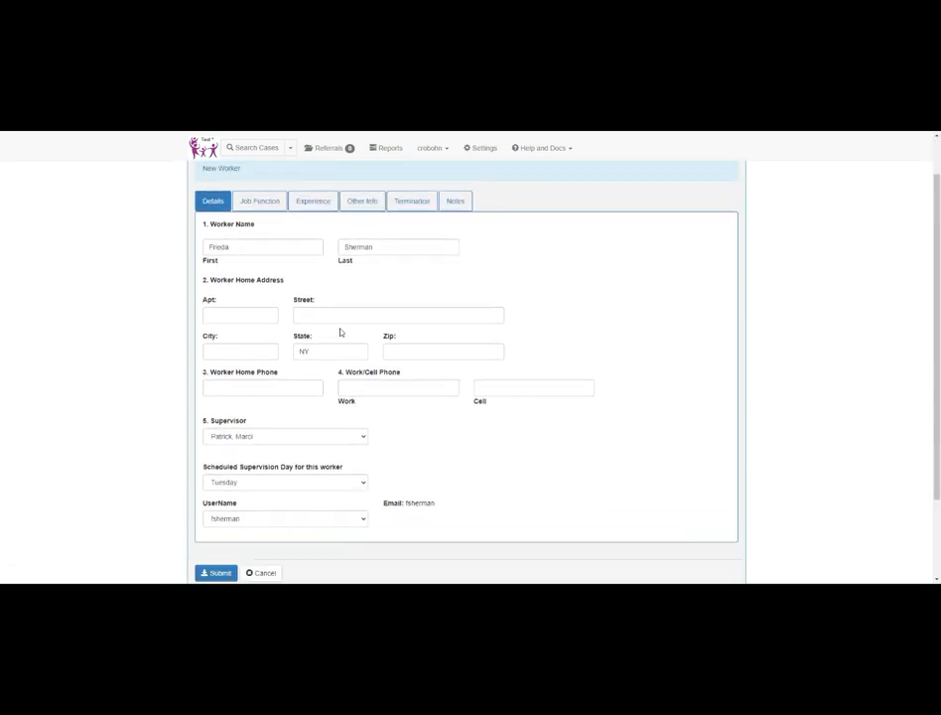
scroll(283, 275, "up", 2)
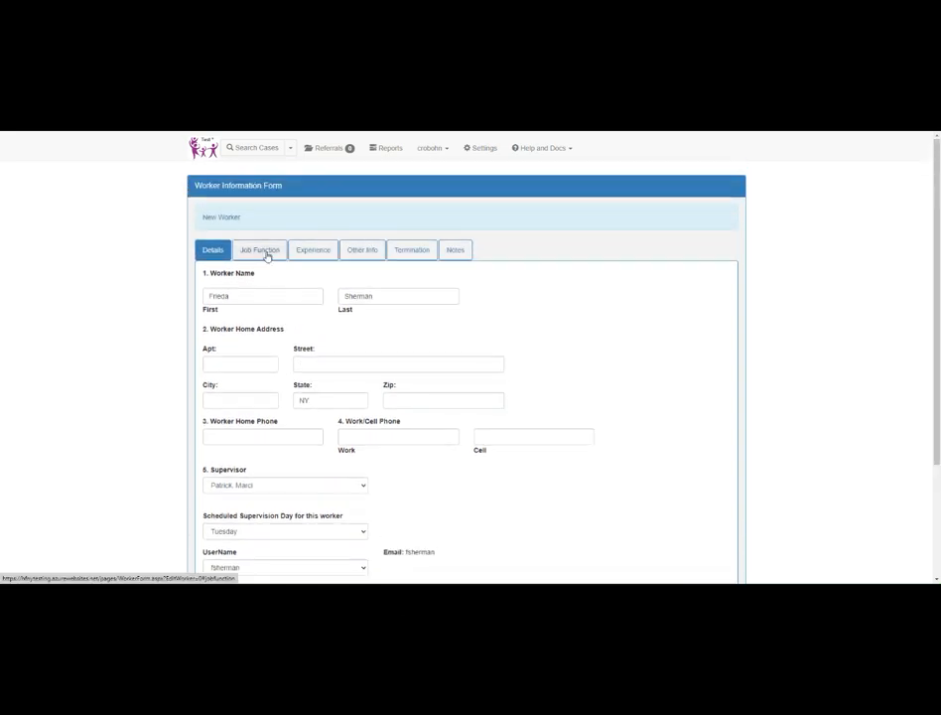
left_click(260, 250)
left_click(287, 227)
left_click(287, 228)
type("12/05/")
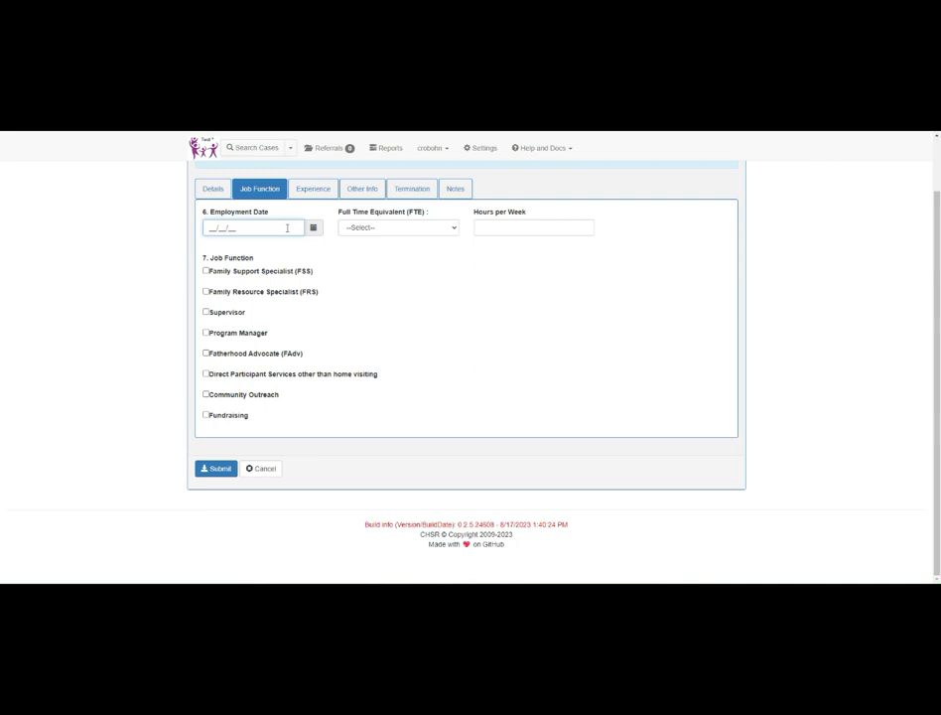
type("20")
key("Tab")
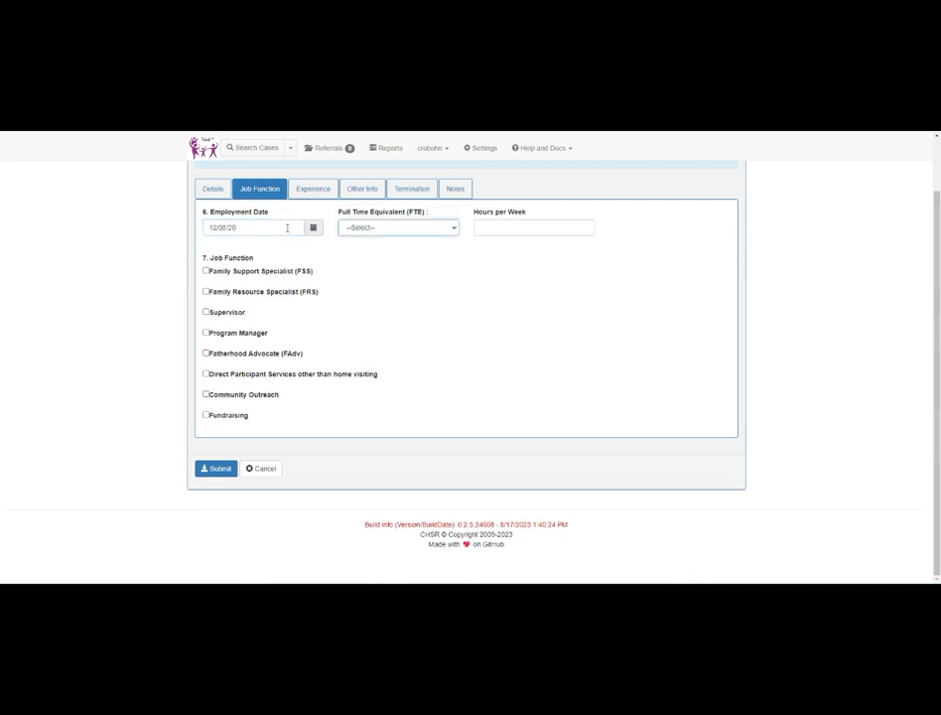
Step: Set the new worker's full time equivalent to Full Time (.75 to 1.0) and the hours per week to 37.50
left_click(353, 226)
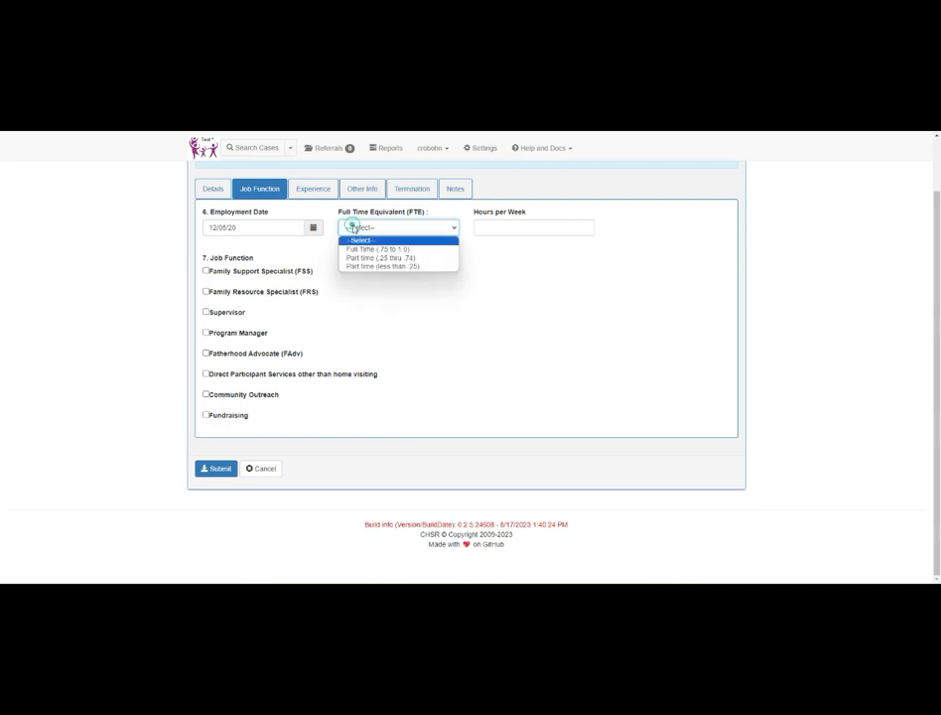
left_click(359, 248)
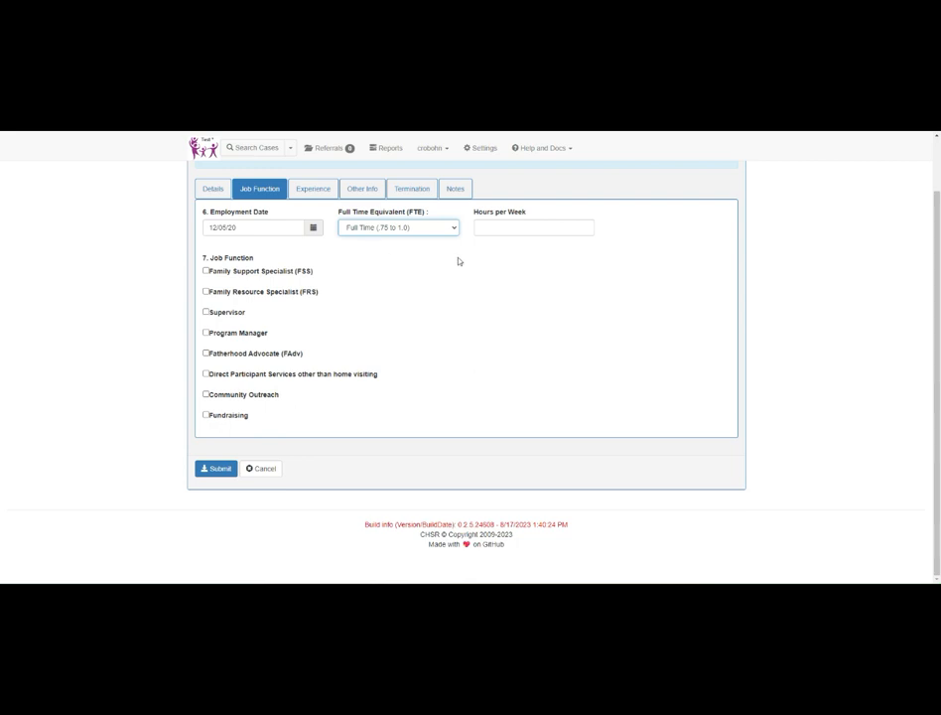
left_click(487, 230)
type("37.50")
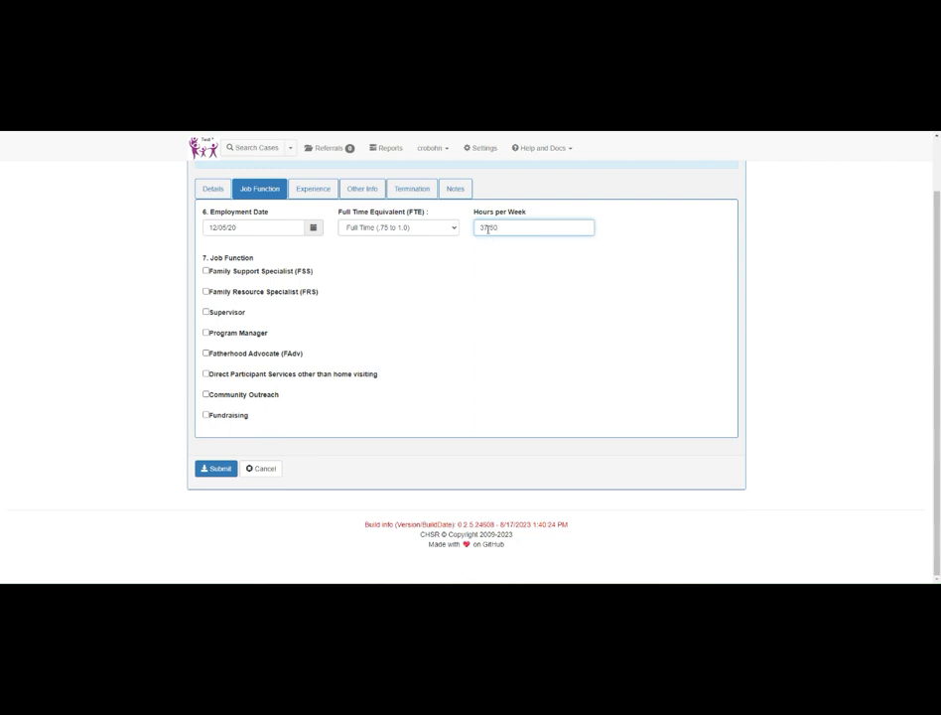
Step: Add the Family Support Specialist (FSS) job function with a start date of 01/25/21
left_click(205, 271)
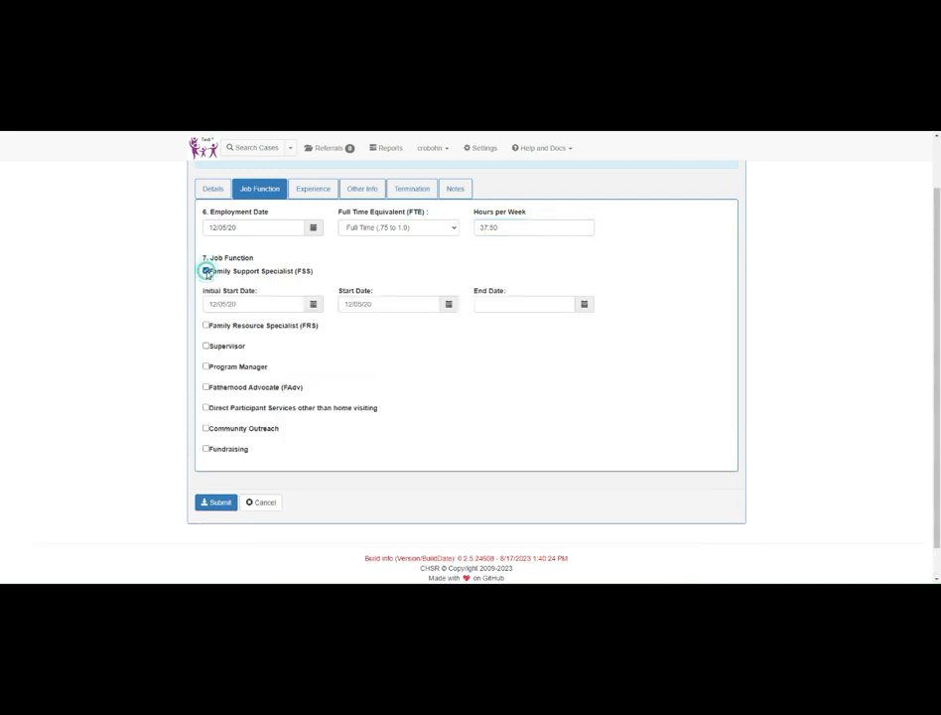
left_click(378, 307)
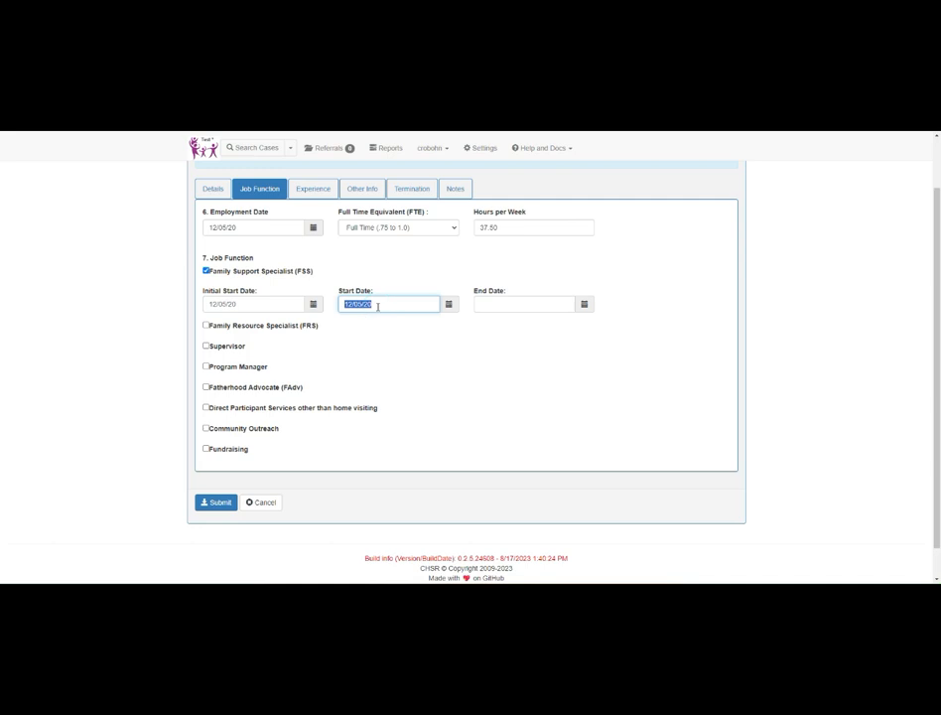
type("01/25/21")
Step: Add the Family Resource Specialist (FRS) job function with a start date of 02/01/21
left_click(207, 326)
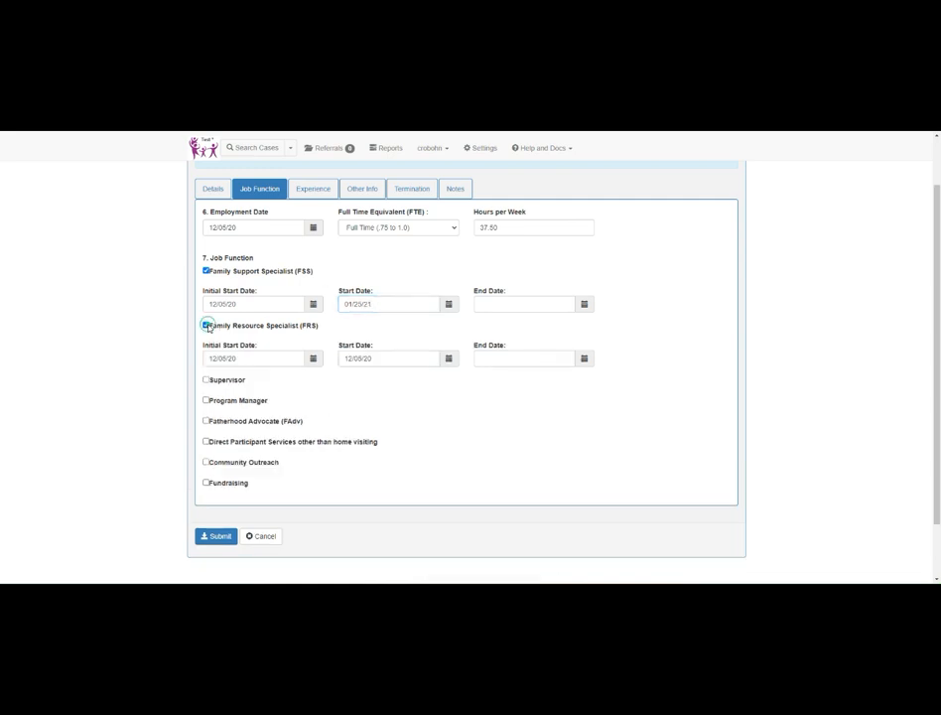
left_click(377, 360)
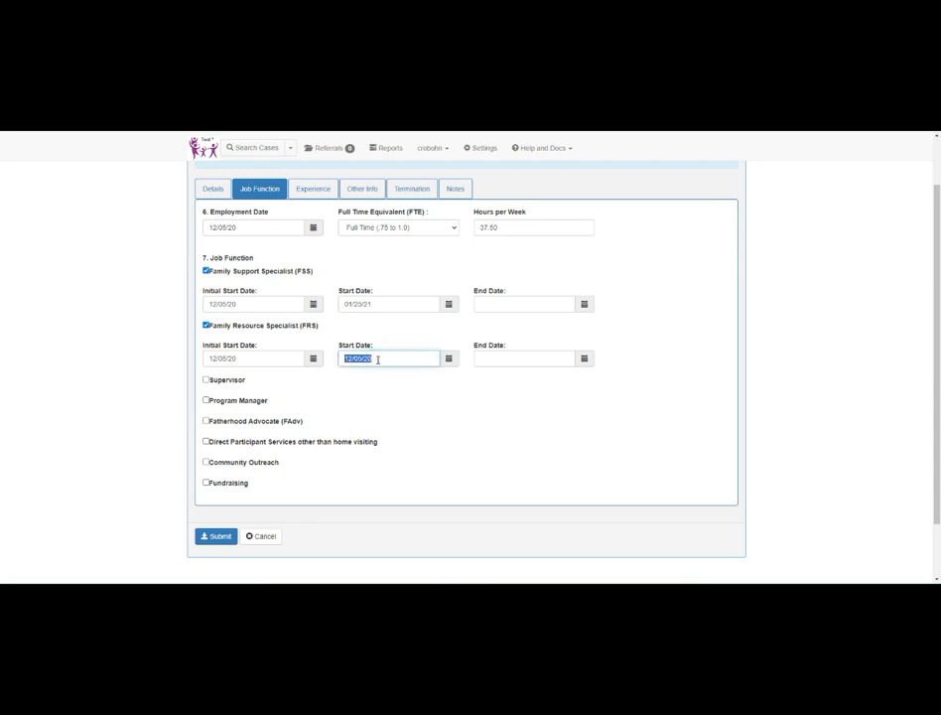
type("02/01/23")
key("BackSpace")
type("1")
Step: Add the Supervisor job function with an initial start date of 02/01/23 and a start date of 05/01/23
left_click(207, 380)
triple_click(247, 412)
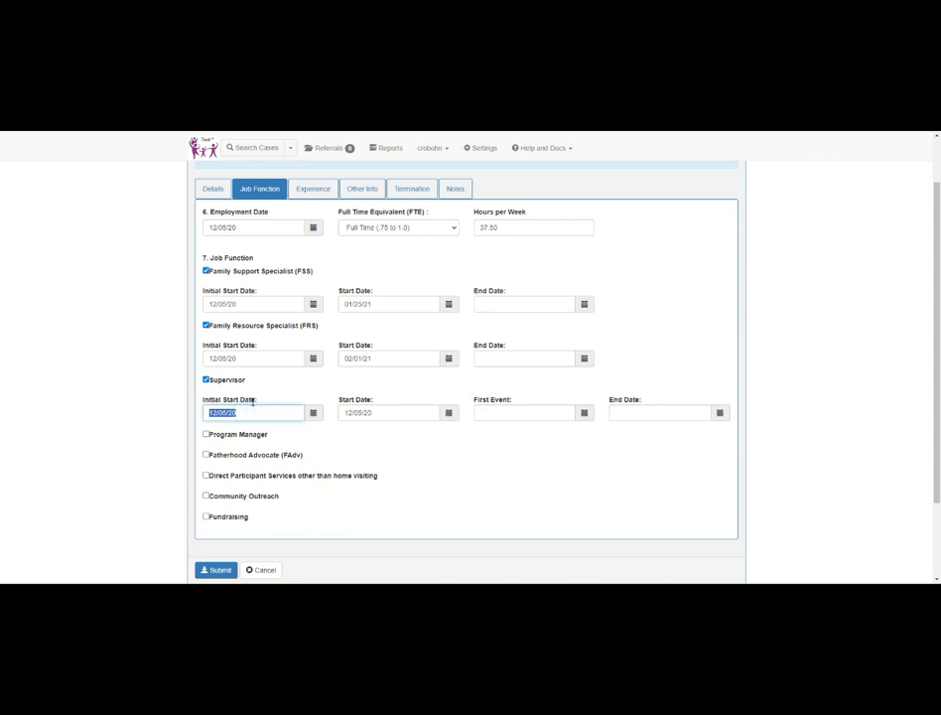
type("02/01/23")
key("Tab")
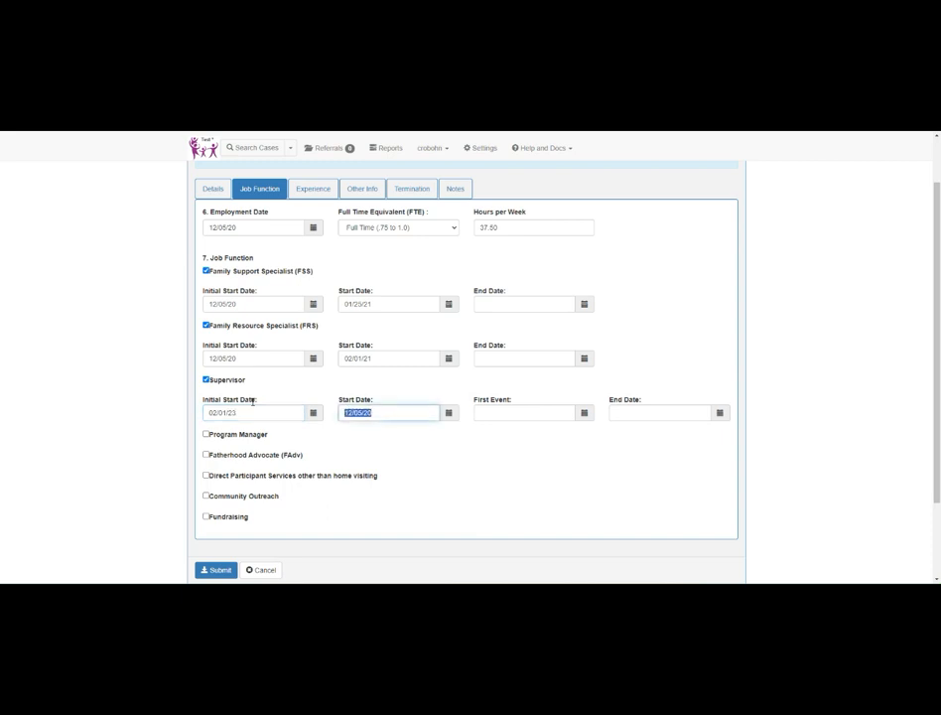
type("050123")
Step: Enter 17 years of child abuse and neglect, 11 of home visiting and 12 of early childhood experience, and submit the new worker form
left_click(320, 188)
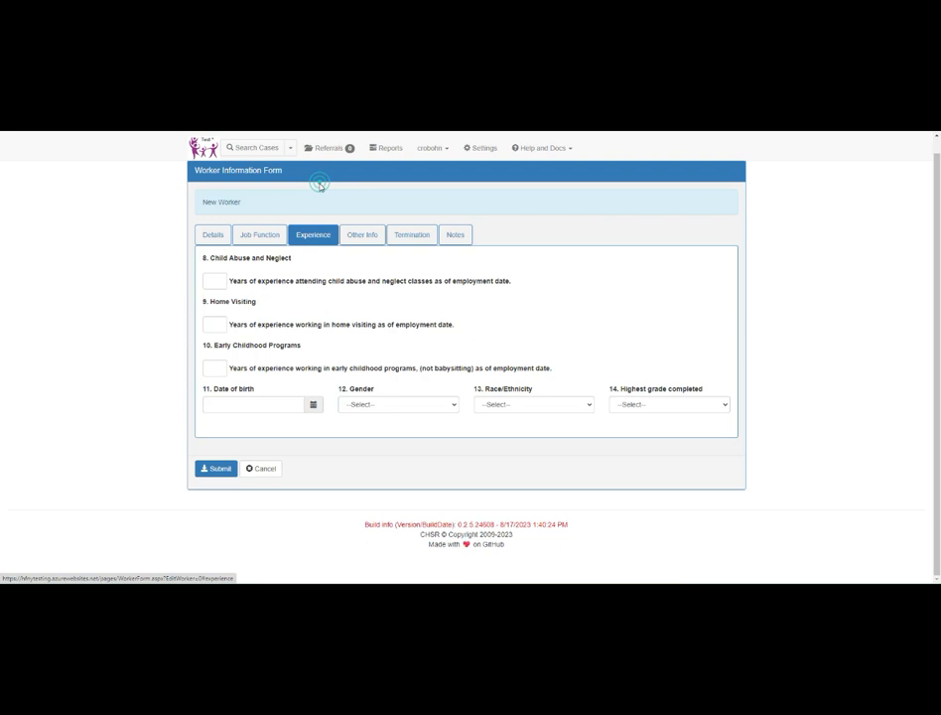
left_click(223, 278)
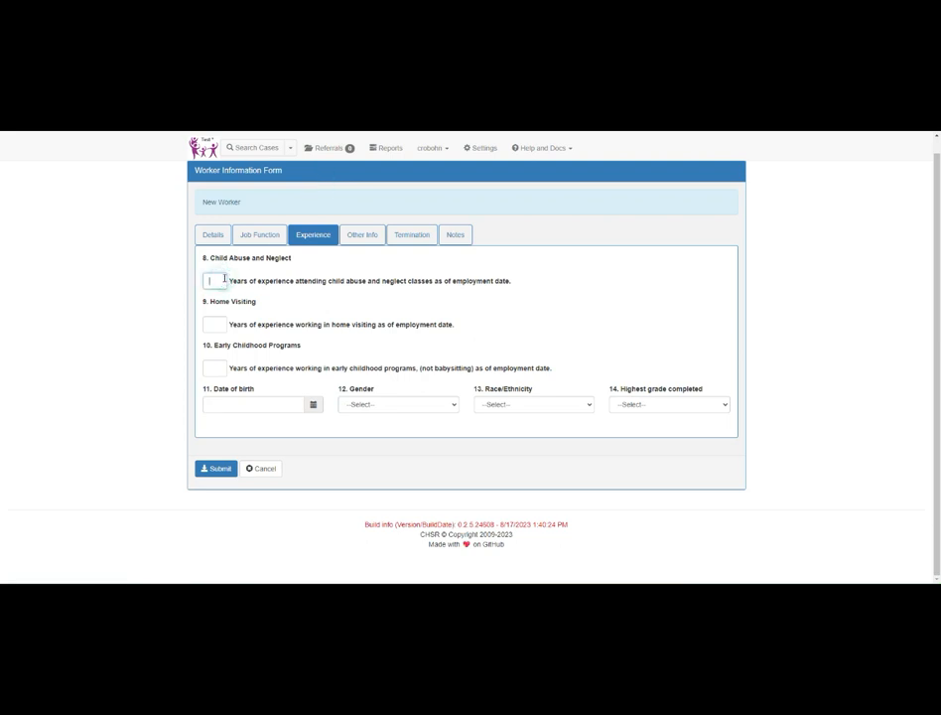
type("17")
key("Tab")
type("11")
key("Tab")
type("12")
left_click(216, 471)
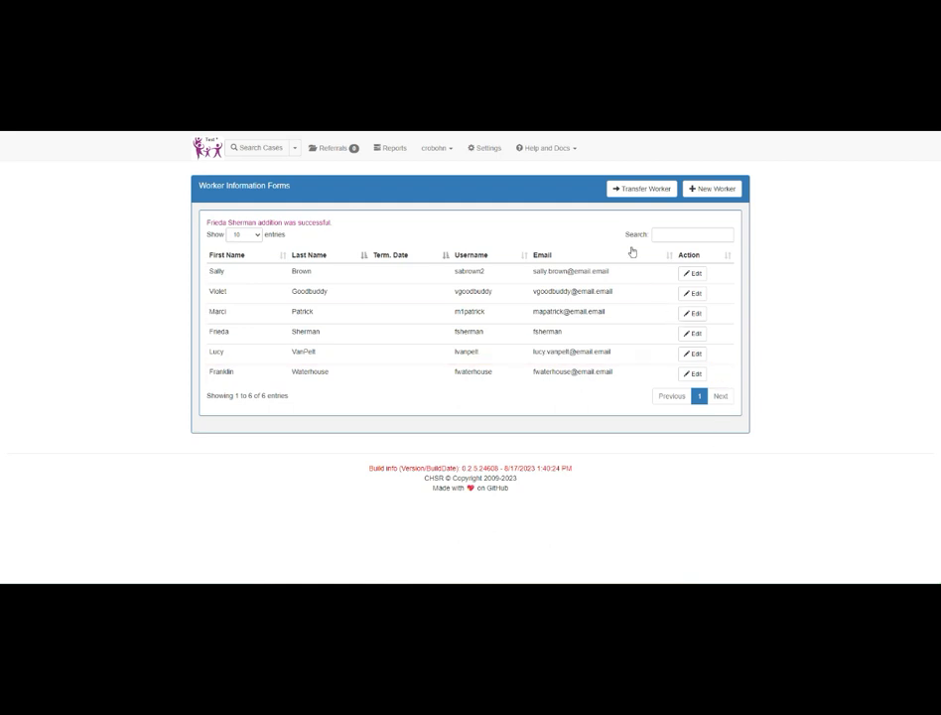
Step: Start a worker transfer from Bens Dummy Program 2 for the worker terminated on 01/09/2023
left_click(630, 191)
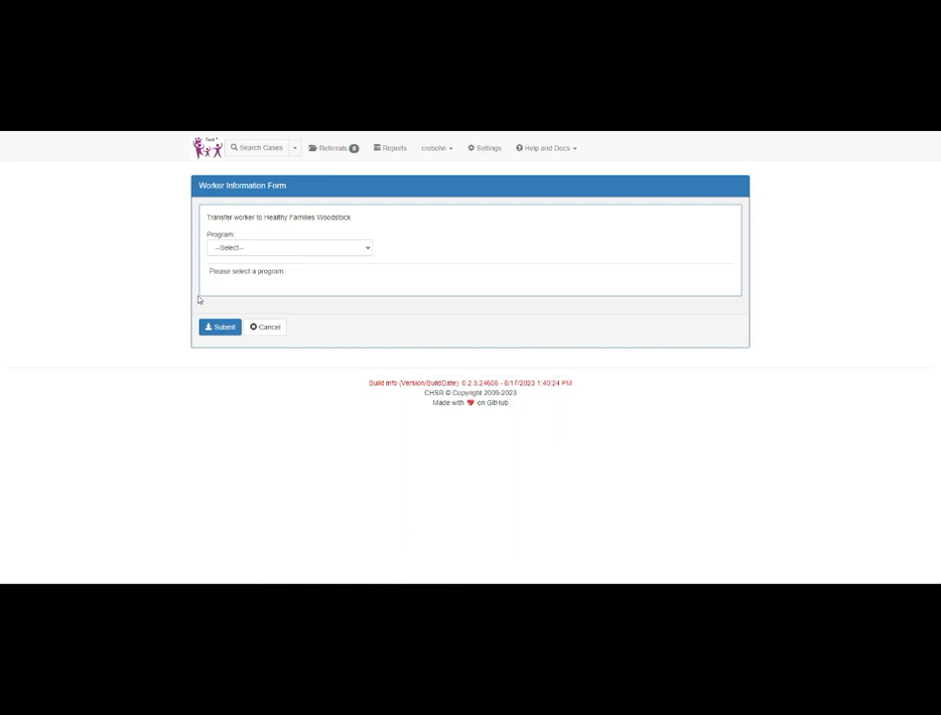
left_click(230, 249)
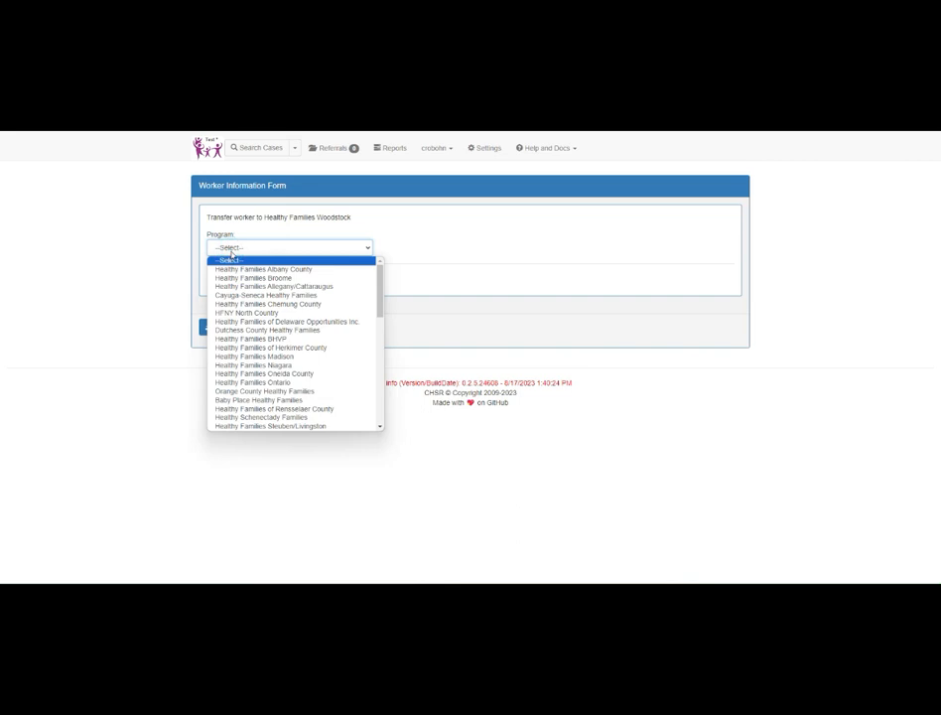
scroll(300, 384, "down", 5)
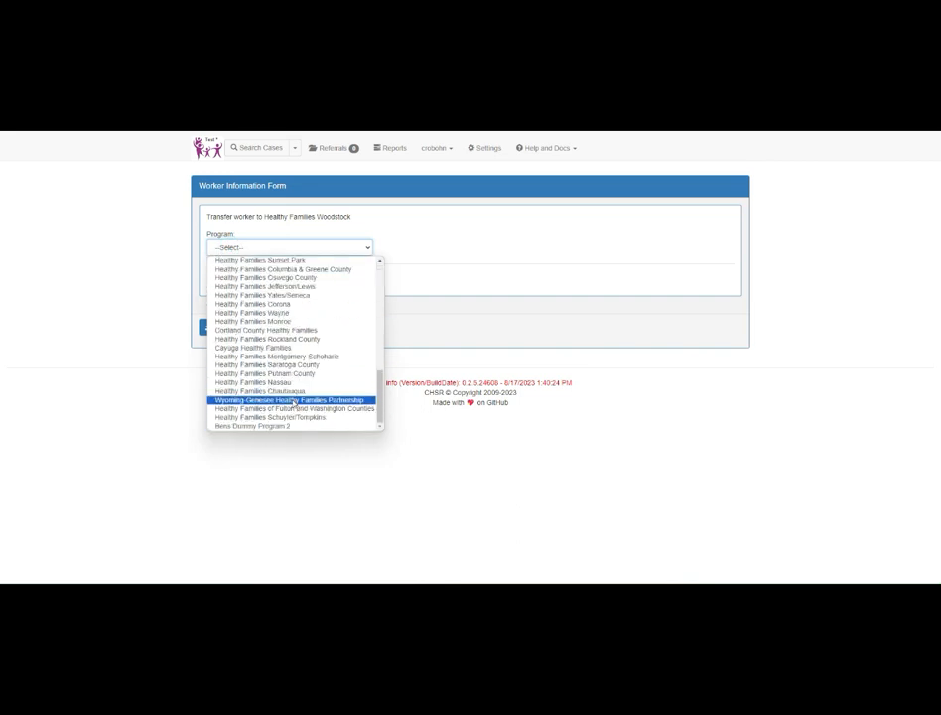
left_click(281, 427)
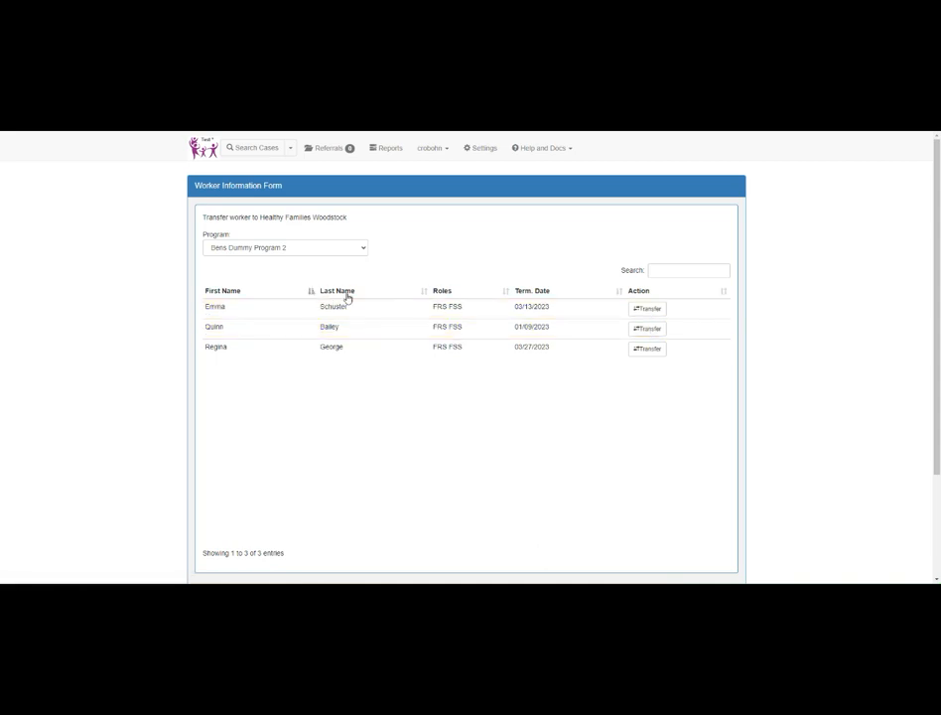
left_click(644, 335)
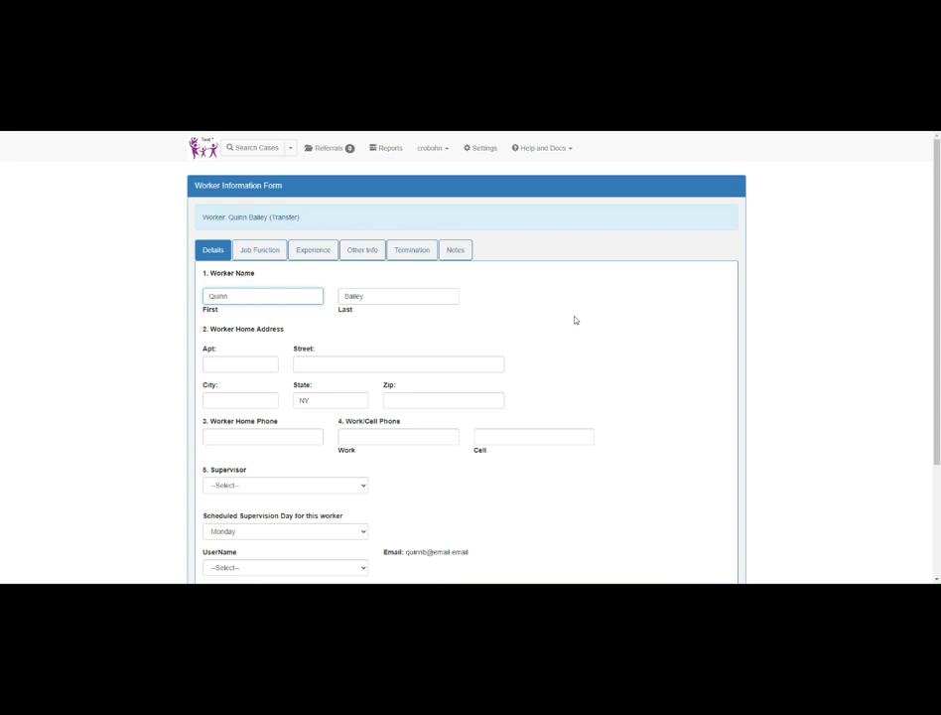
Step: Look through the transferred worker's details and try to choose a supervisor
scroll(606, 317, "down", 2)
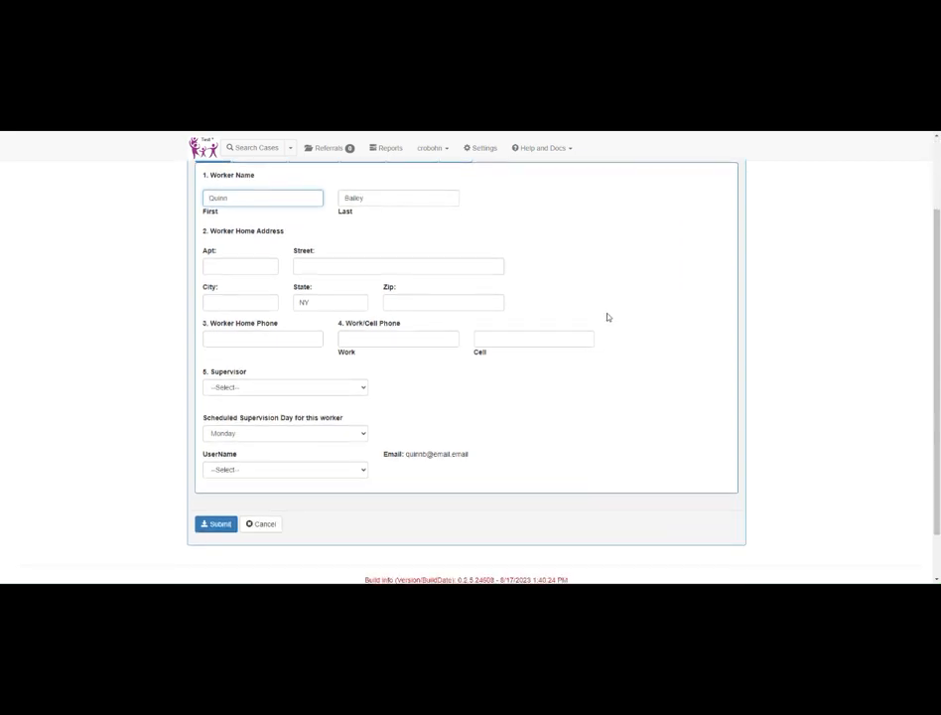
scroll(608, 317, "up", 2)
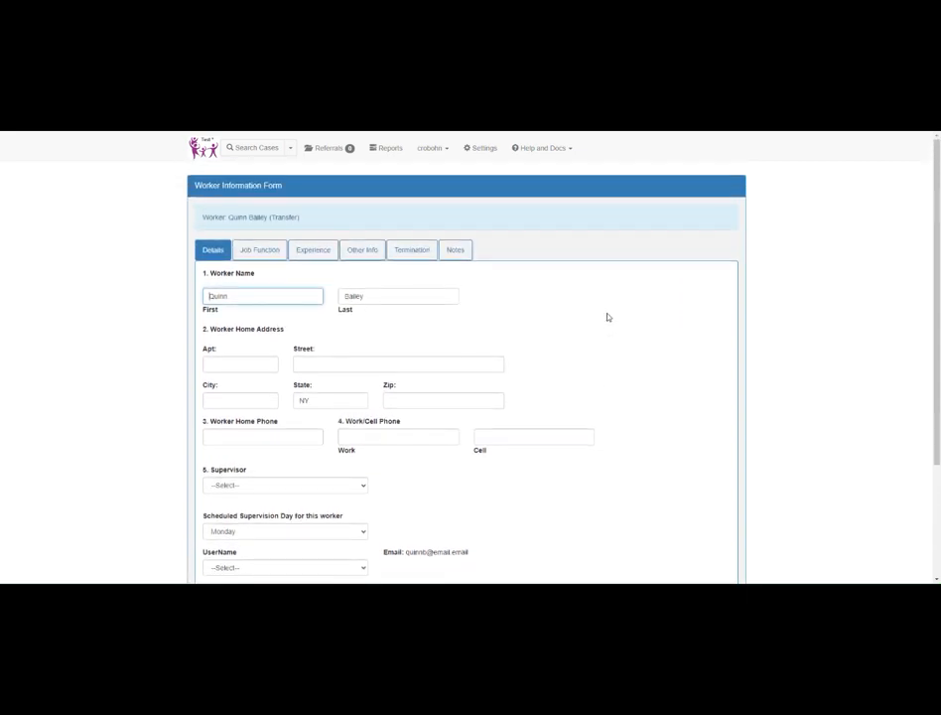
scroll(608, 318, "down", 3)
left_click(251, 360)
left_click(248, 383)
Step: Set the transferred worker's employment date to 07/03/23 in the Job Function section
left_click(257, 250)
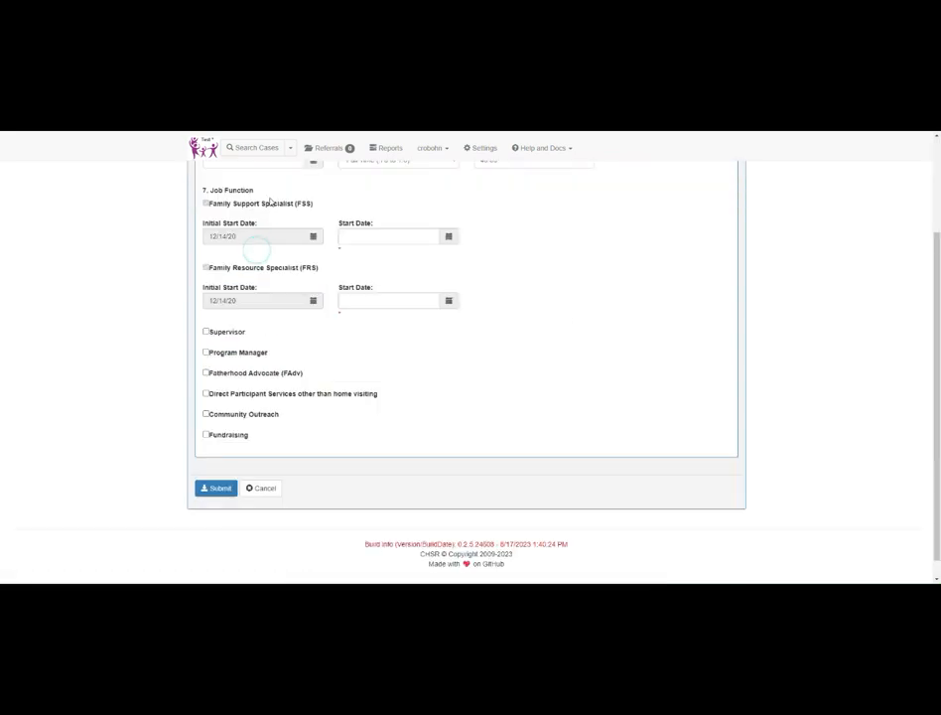
scroll(270, 208, "up", 2)
left_click(312, 287)
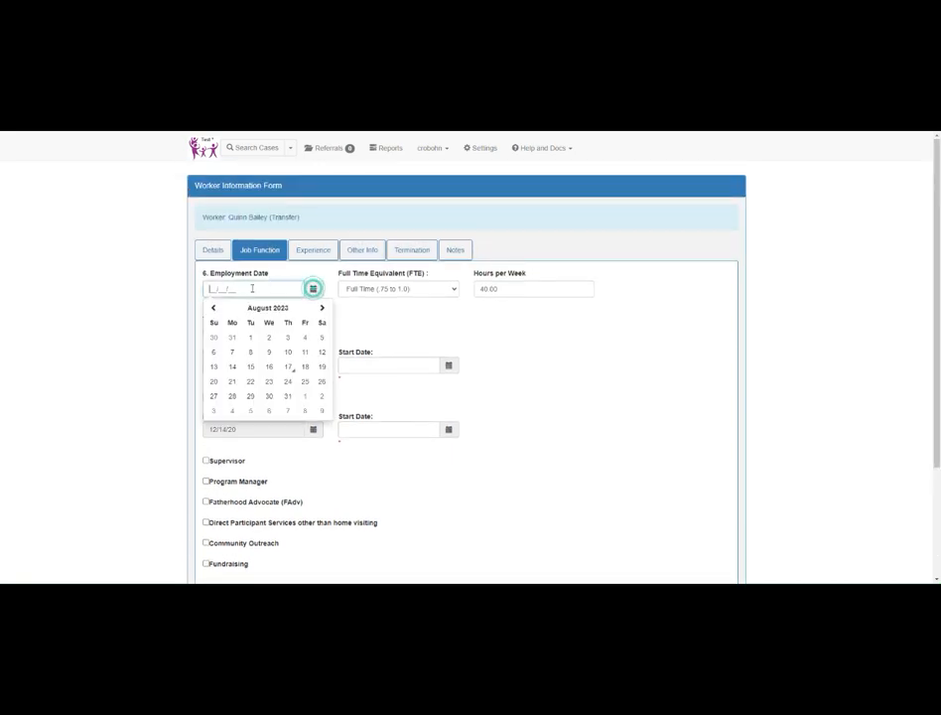
left_click(214, 308)
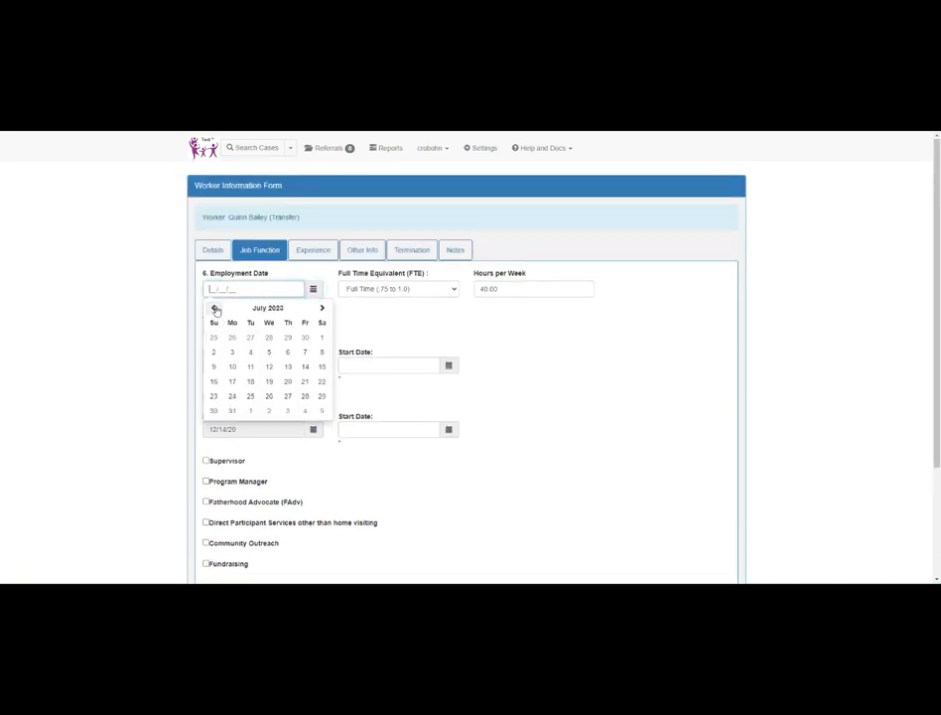
left_click(232, 352)
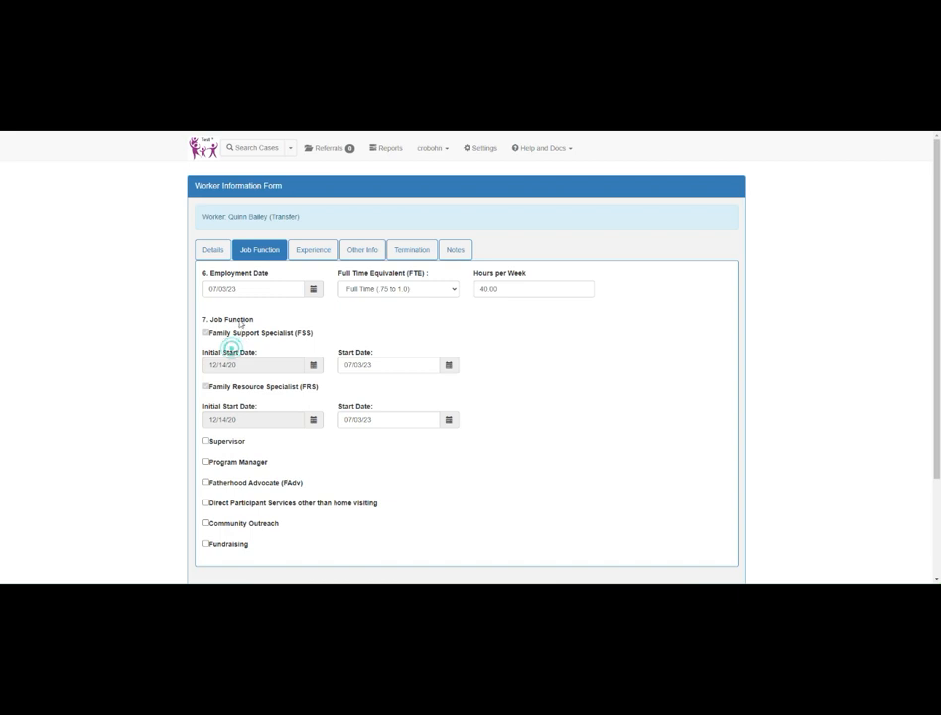
Step: Check the transferred worker's Details and Experience sections
left_click(212, 250)
scroll(384, 398, "up", 2)
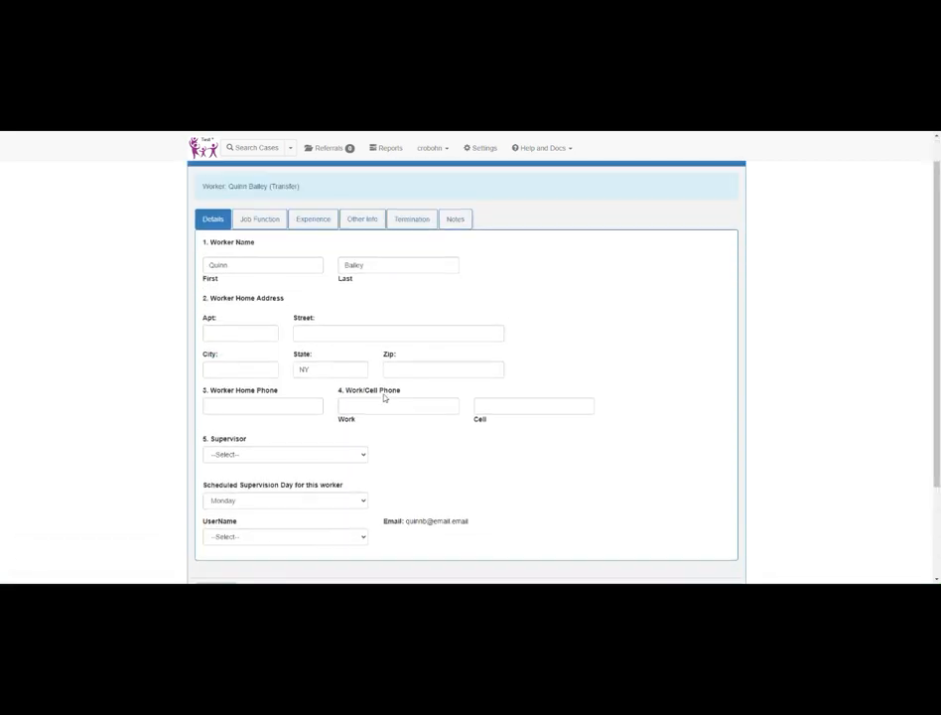
left_click(306, 222)
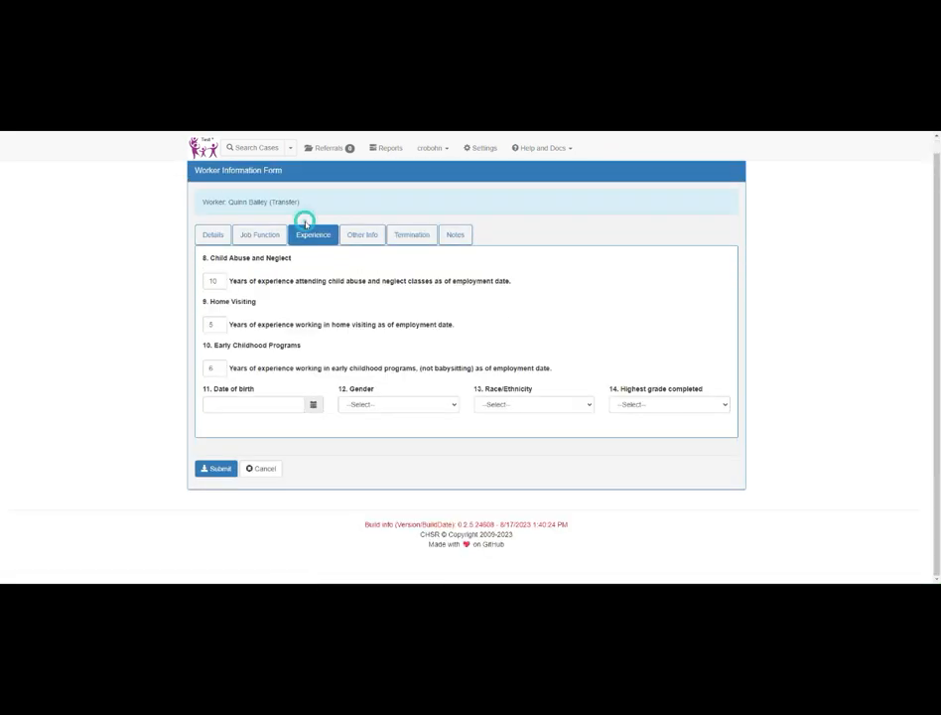
Step: Add the Supervisor job function for the transferred worker and pick a start date in the following month for it
left_click(253, 231)
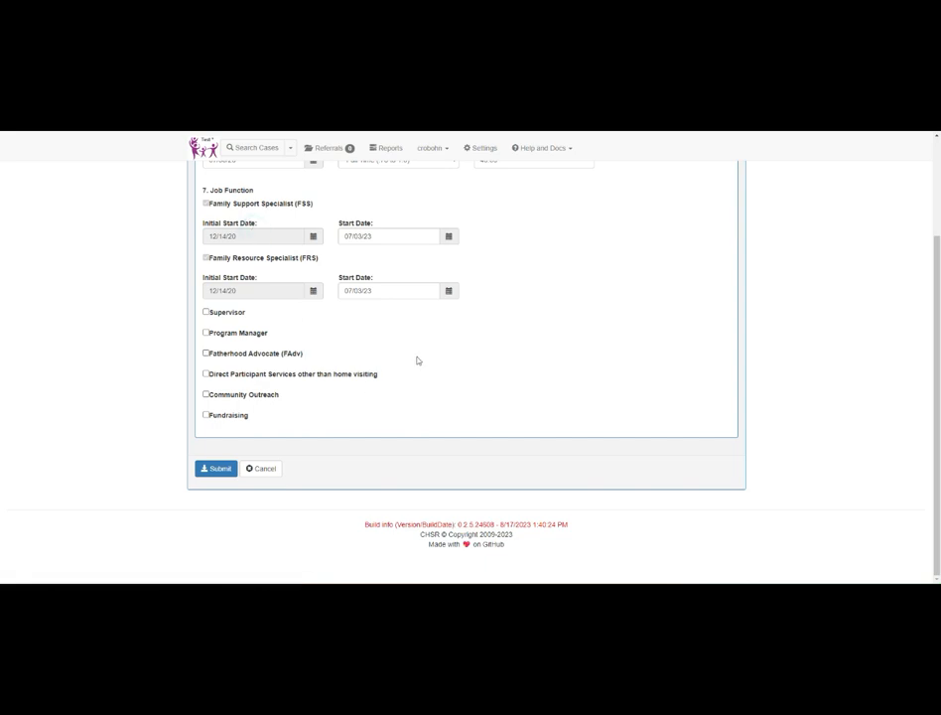
scroll(423, 356, "up", 1)
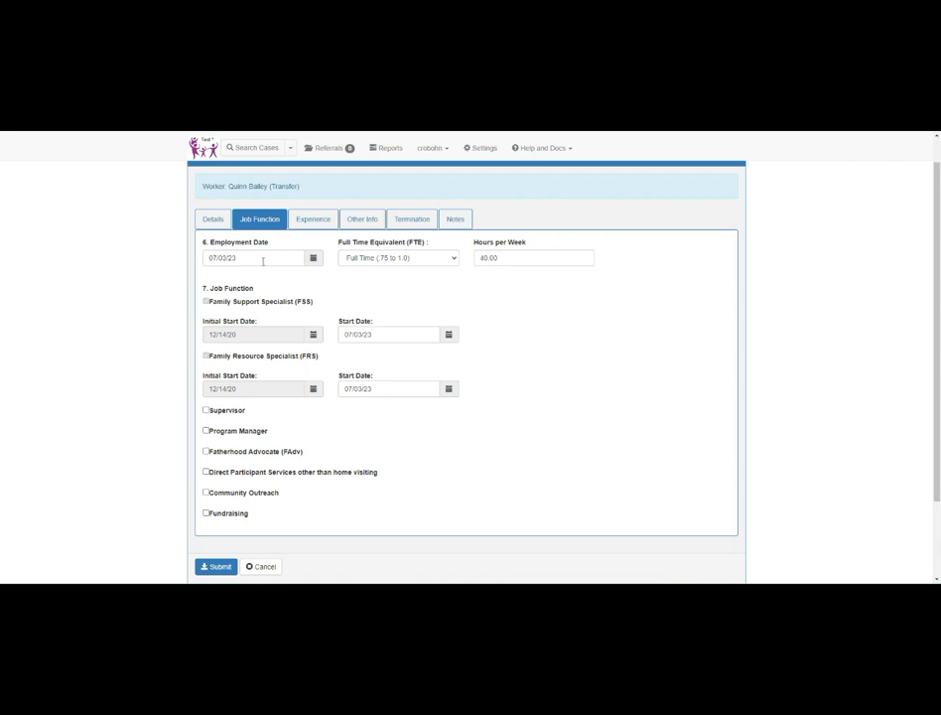
left_click(206, 410)
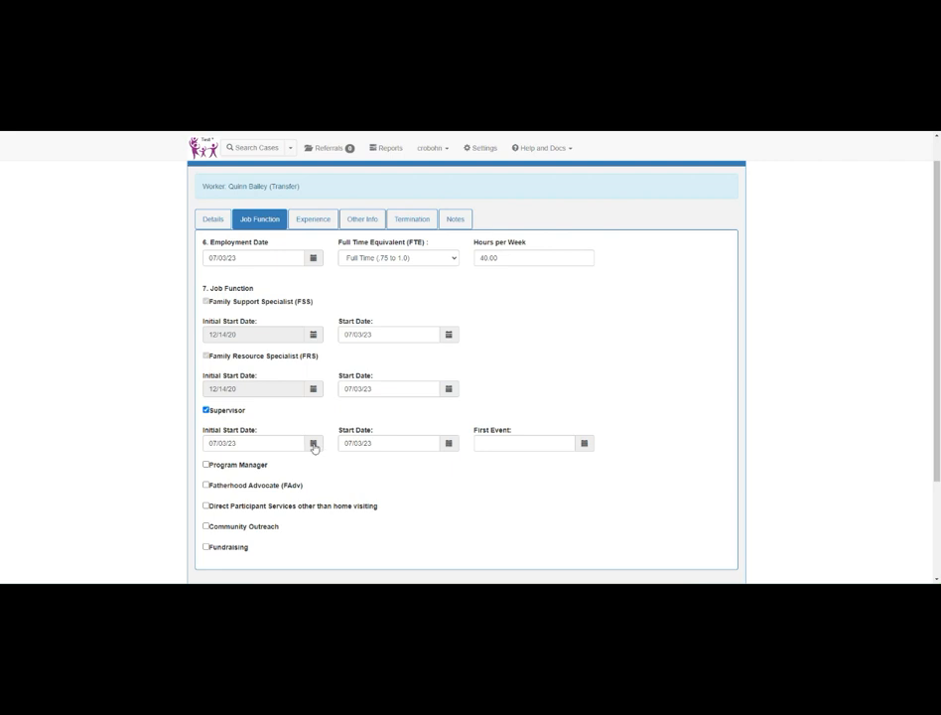
left_click(418, 444)
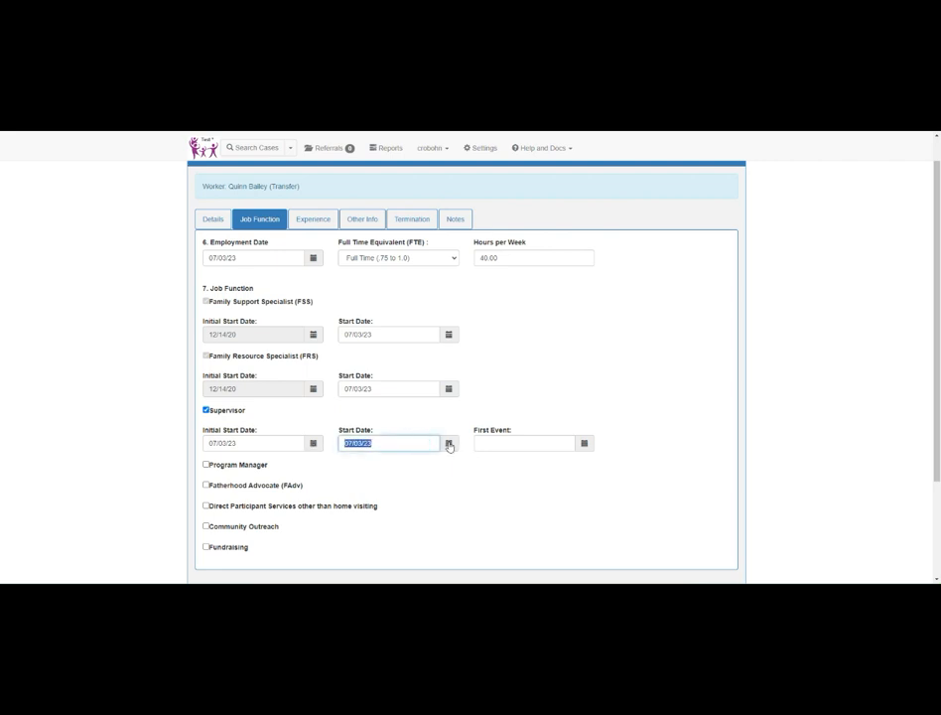
left_click(448, 442)
left_click(456, 321)
left_click(367, 379)
Step: Assign the transferred worker the same supervisor as the new worker and submit the transfer form
scroll(349, 452, "down", 1)
scroll(350, 463, "down", 1)
left_click(219, 491)
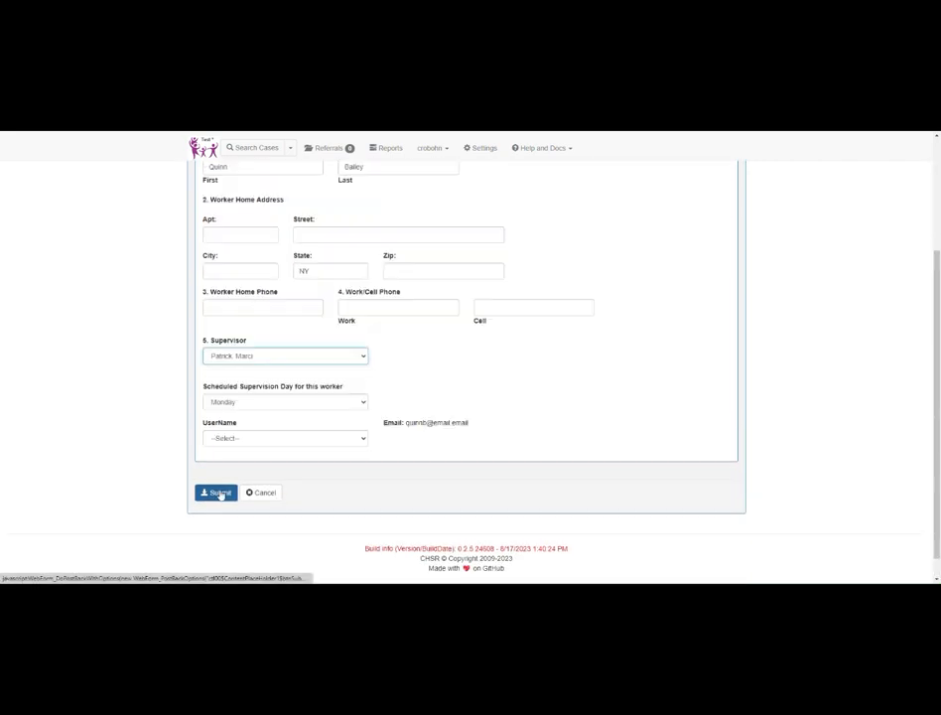